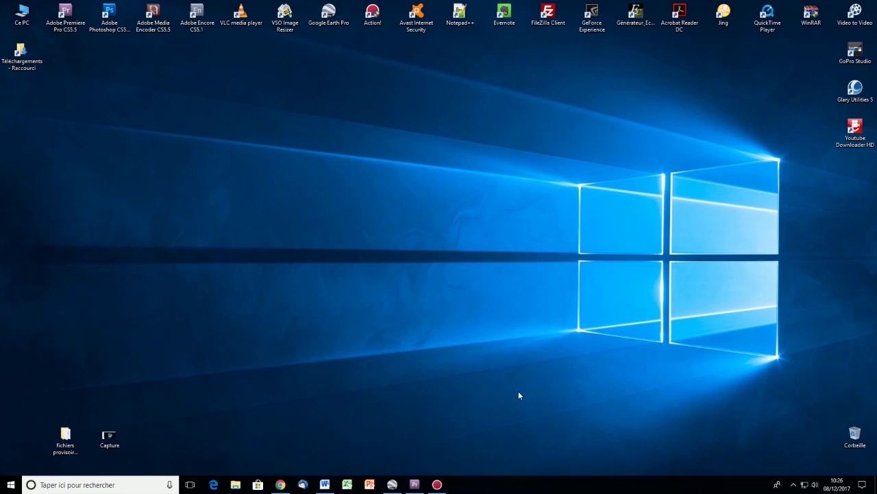
Switch to Chrome and read through the Google Earth Pro download page on Uptodown, then minimize the browser.
left_click(414, 484)
left_click(281, 484)
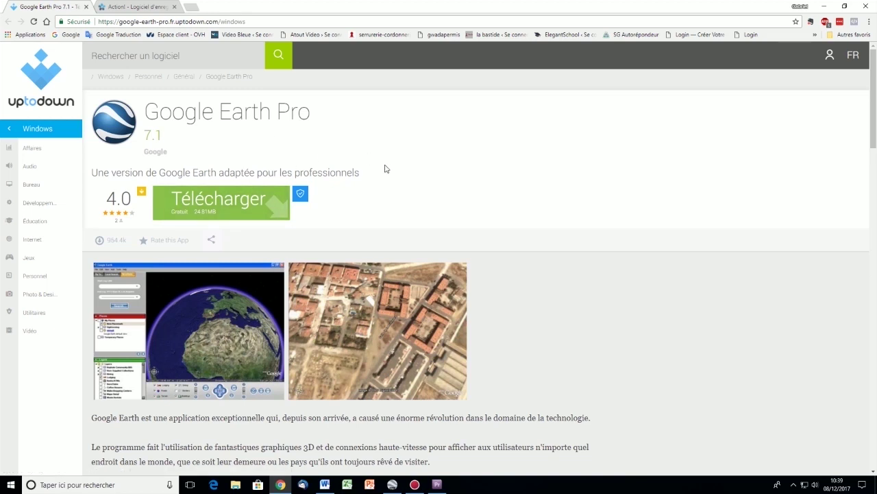
scroll(373, 153, "down", 2)
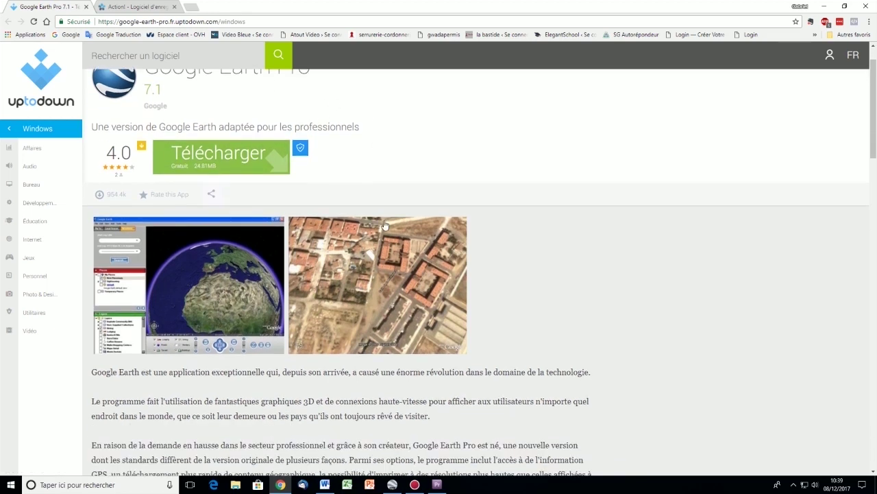
scroll(386, 251, "down", 2)
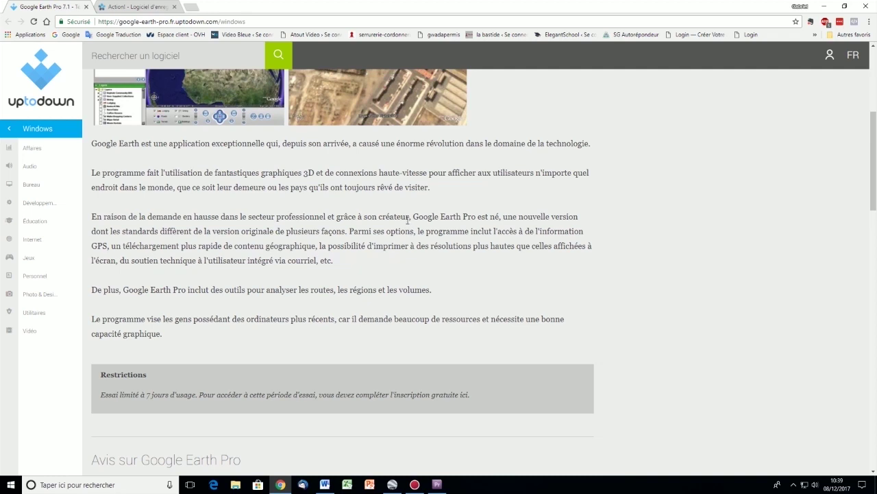
scroll(407, 218, "up", 4)
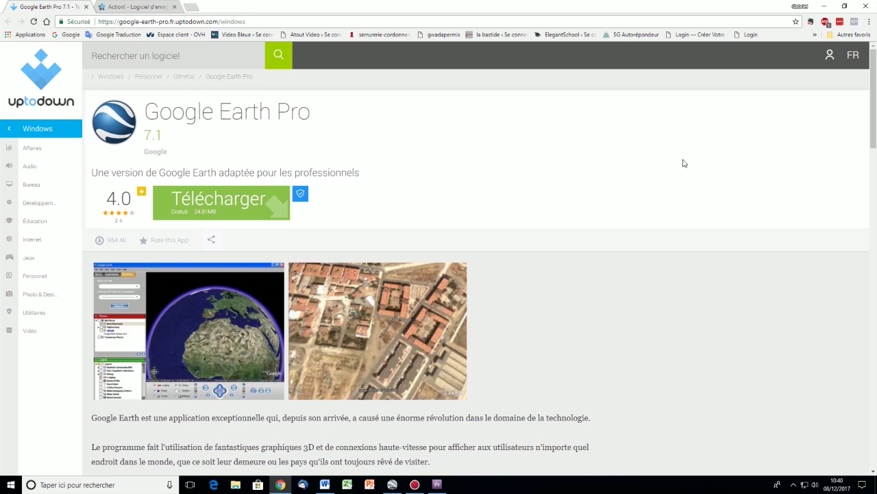
left_click(825, 7)
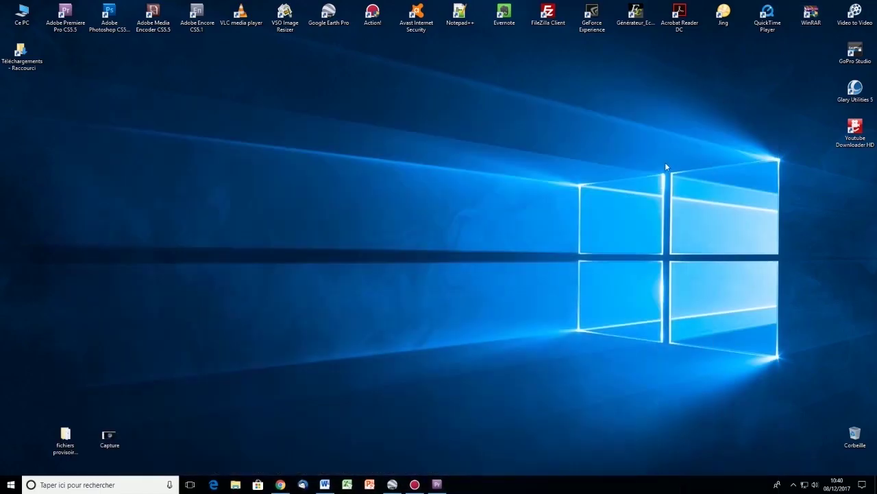
Bring up the Action! recorder window to view its video recording settings, then minimize it.
left_click(416, 485)
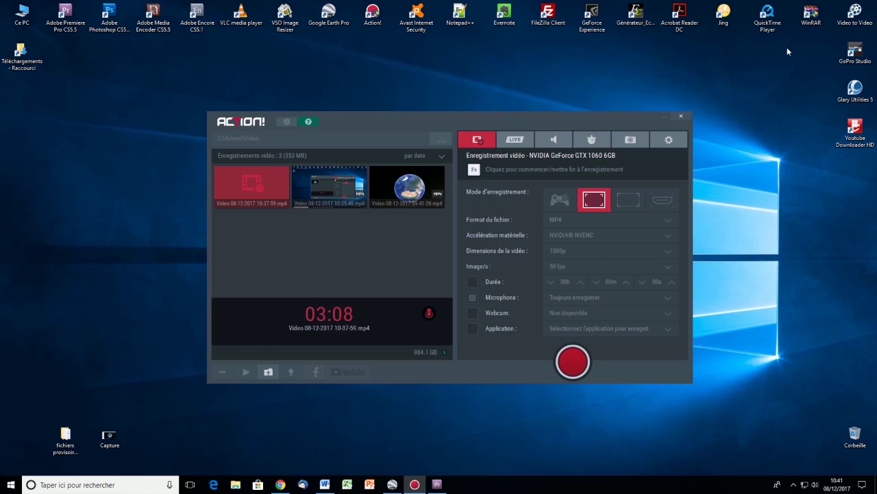
left_click(667, 120)
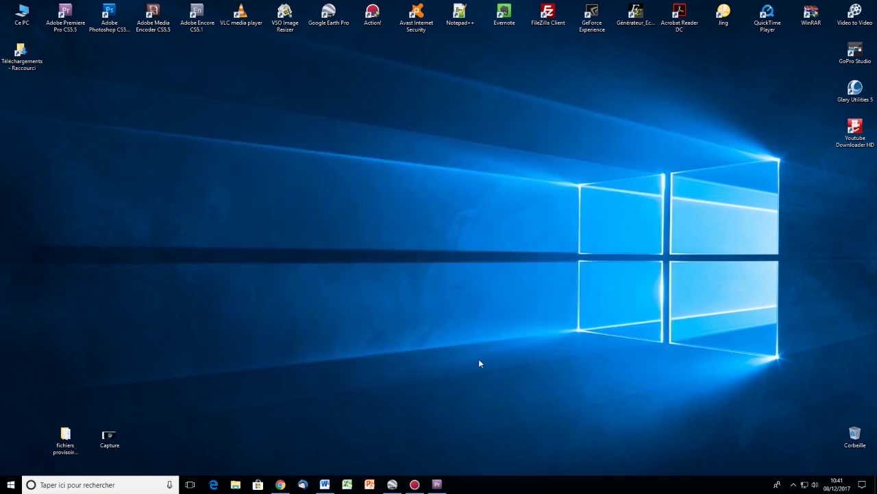
Switch to Chrome and examine the feature overview and trial information on the Mirillis Action! product page.
left_click(281, 484)
left_click(114, 8)
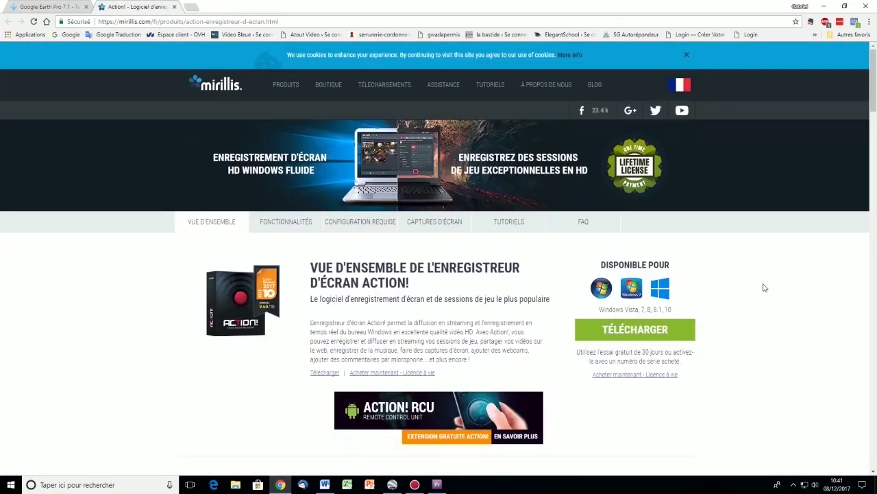
scroll(763, 281, "down", 1)
scroll(741, 273, "up", 1)
scroll(757, 294, "down", 6)
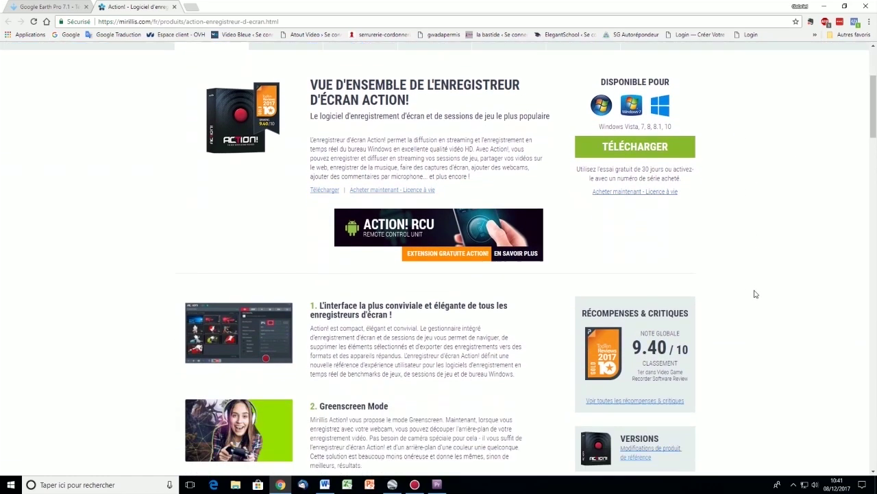
scroll(756, 295, "down", 10)
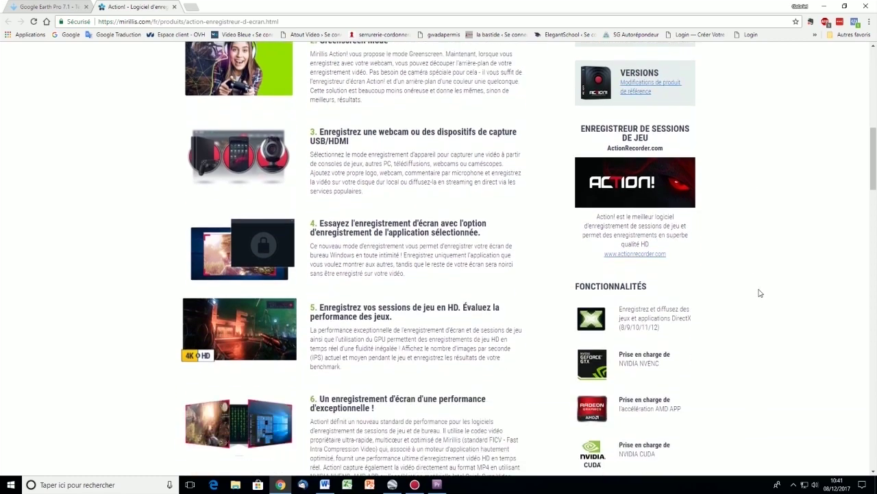
scroll(760, 292, "down", 6)
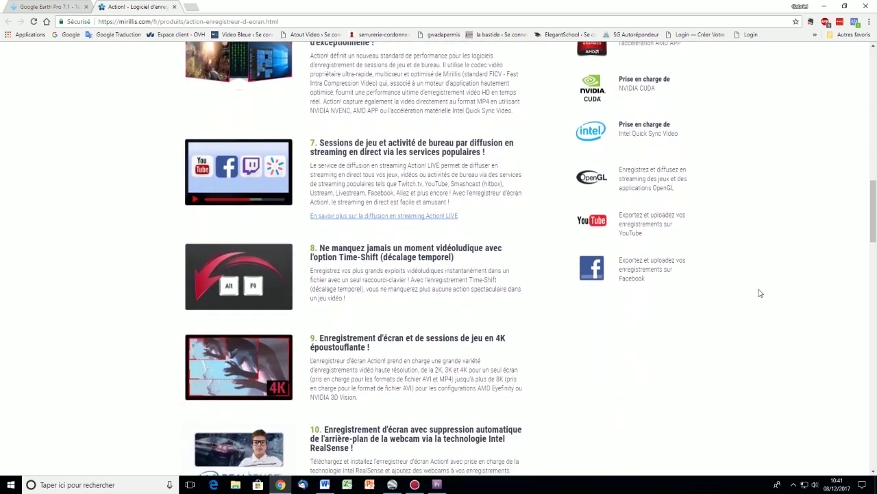
scroll(760, 292, "down", 12)
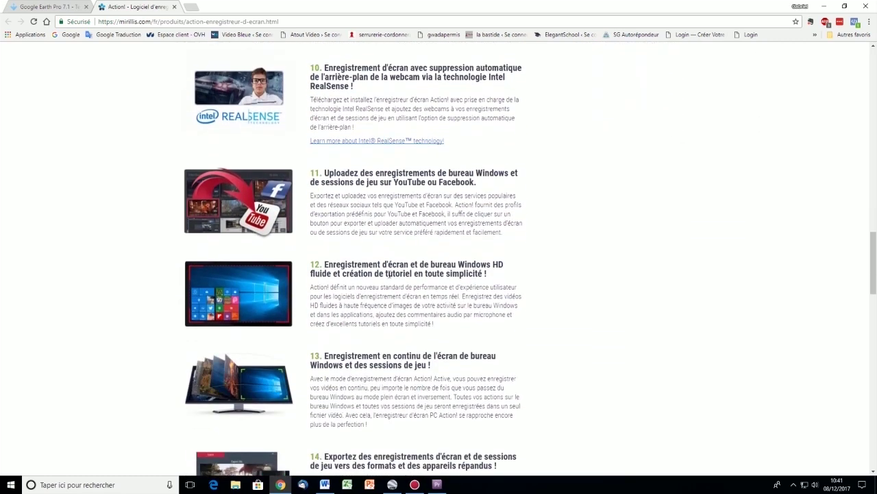
scroll(382, 291, "up", 13)
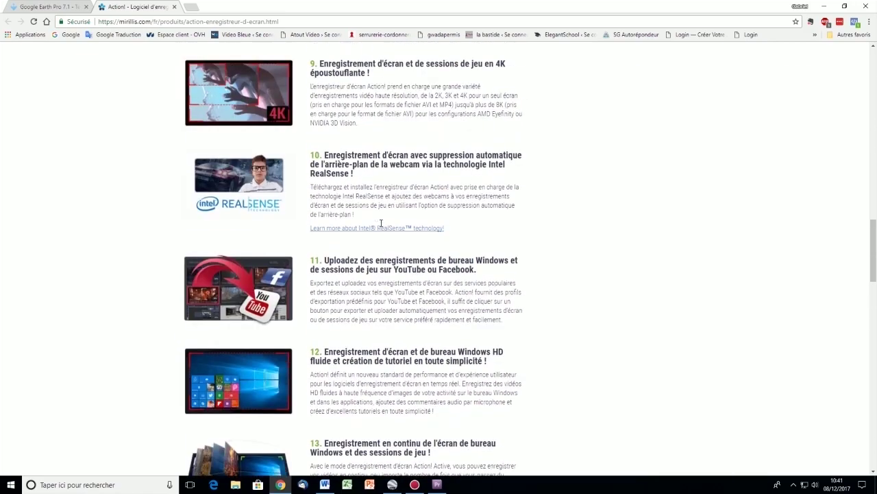
scroll(381, 226, "up", 10)
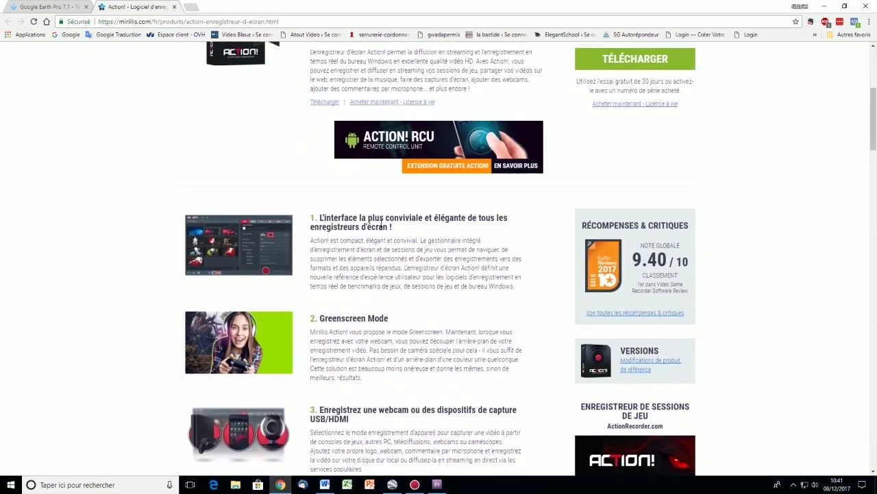
scroll(768, 292, "down", 3)
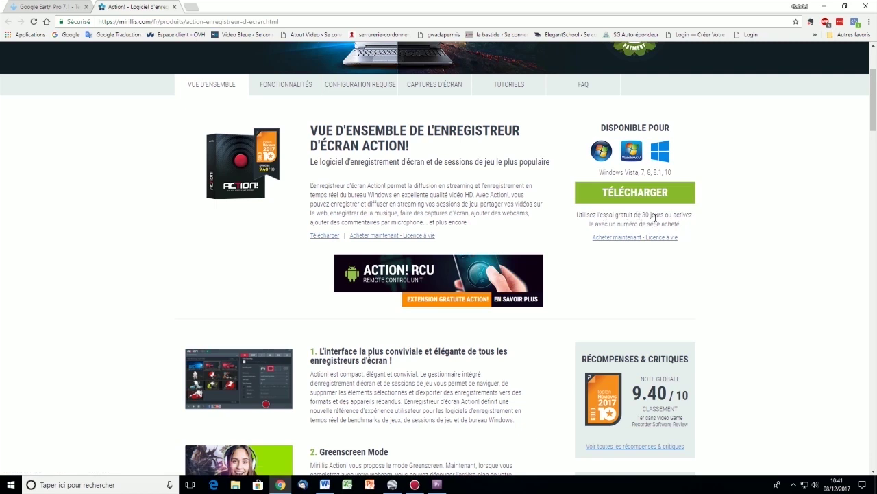
View the lifetime licence purchase option for Action! through to its checkout page, then minimize the browser.
left_click(634, 238)
scroll(728, 283, "down", 2)
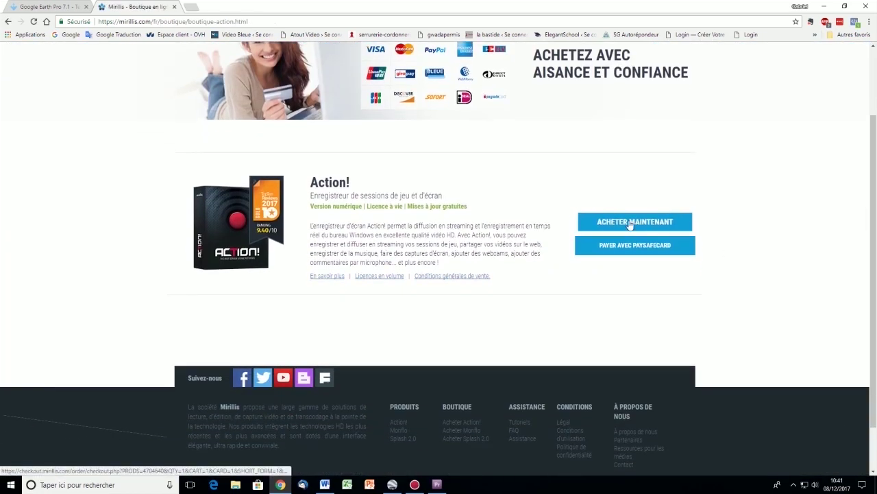
left_click(629, 224)
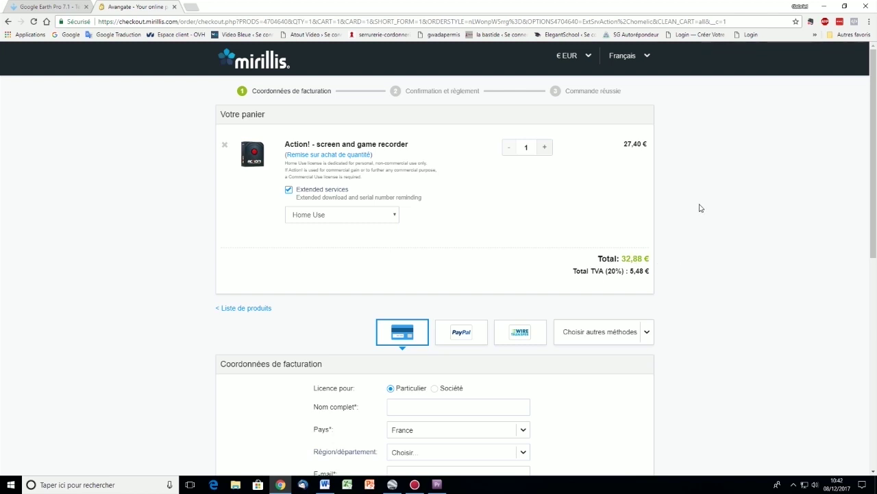
left_click(823, 6)
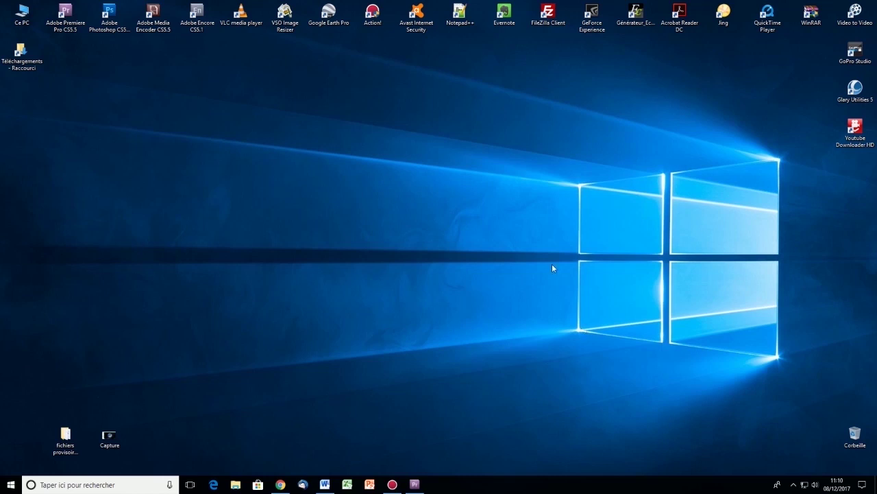
Launch Google Earth Pro, dismiss the startup tips, and narrow the sidebar to enlarge the globe view.
double_click(330, 13)
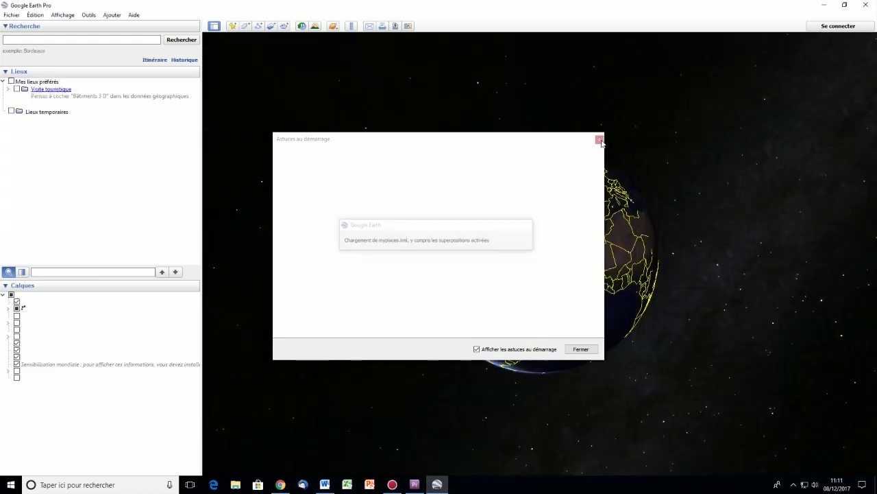
left_click(600, 140)
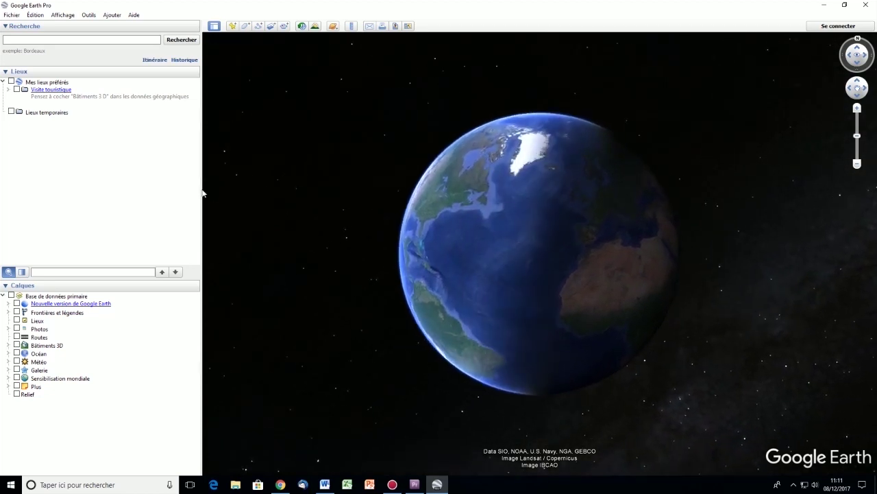
left_click_drag(202, 191, 118, 202)
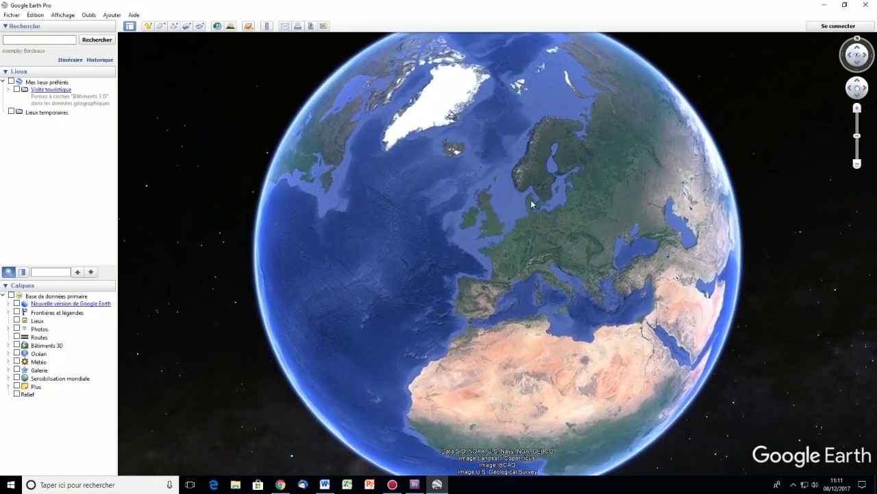
Zoom in from the whole globe along the French Mediterranean coast to the city and harbour of Marseille.
scroll(511, 213, "down", 2)
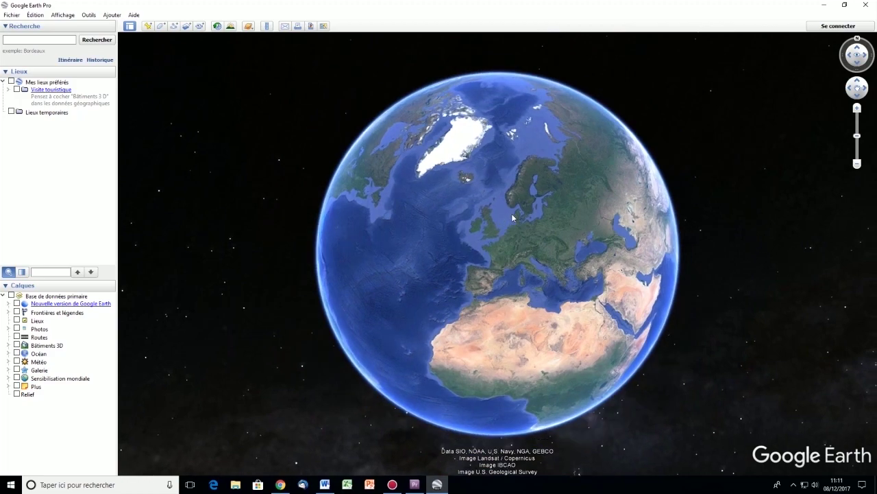
scroll(519, 236, "up", 3)
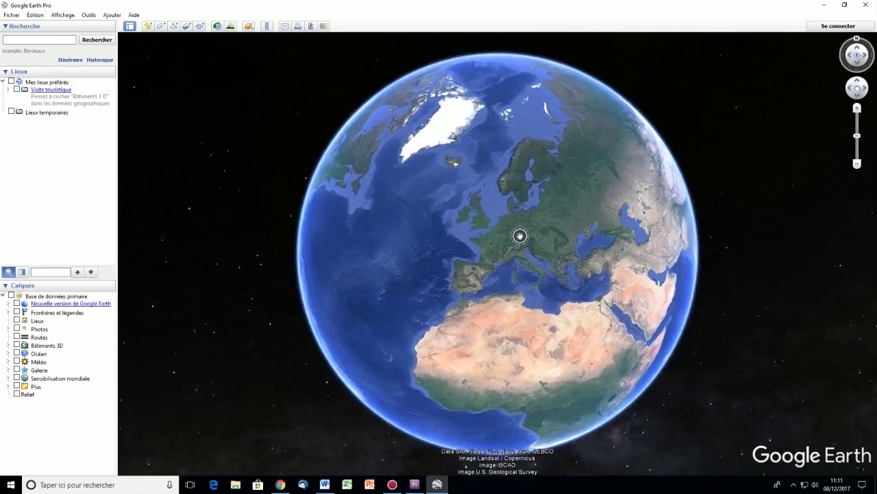
scroll(511, 251, "up", 5)
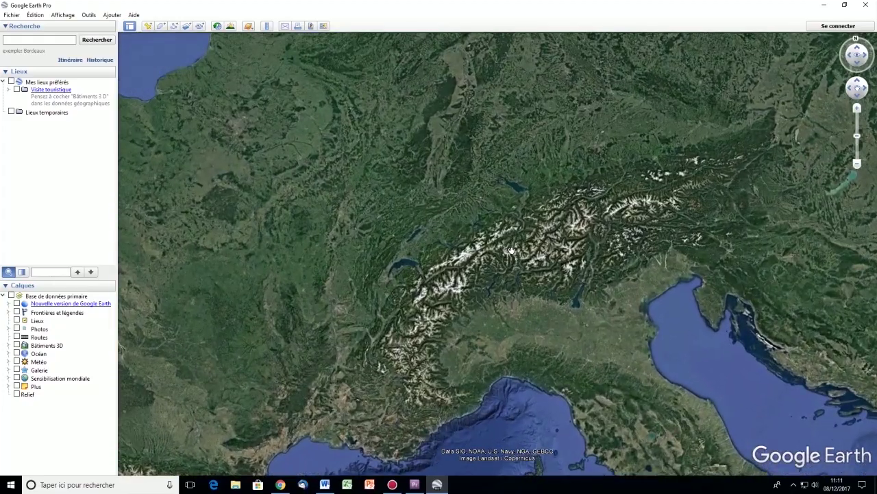
left_click_drag(497, 333, 558, 143)
scroll(504, 178, "up", 3)
scroll(496, 188, "up", 5)
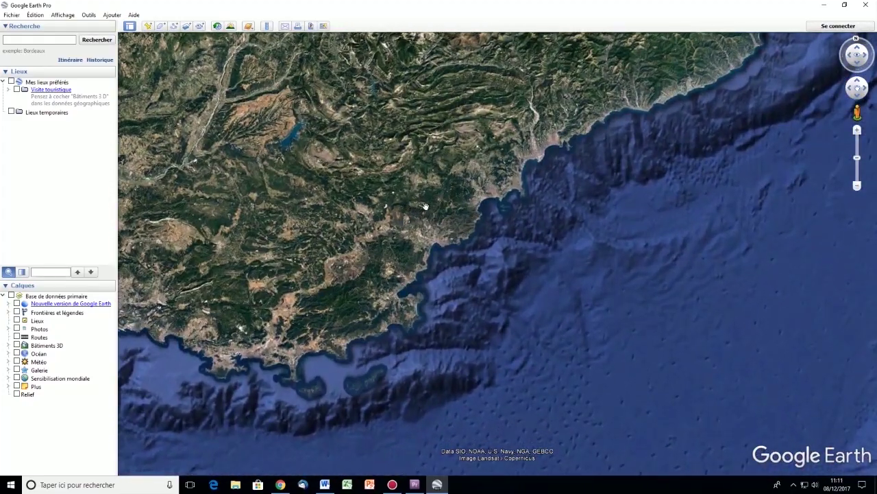
left_click_drag(325, 220, 555, 225)
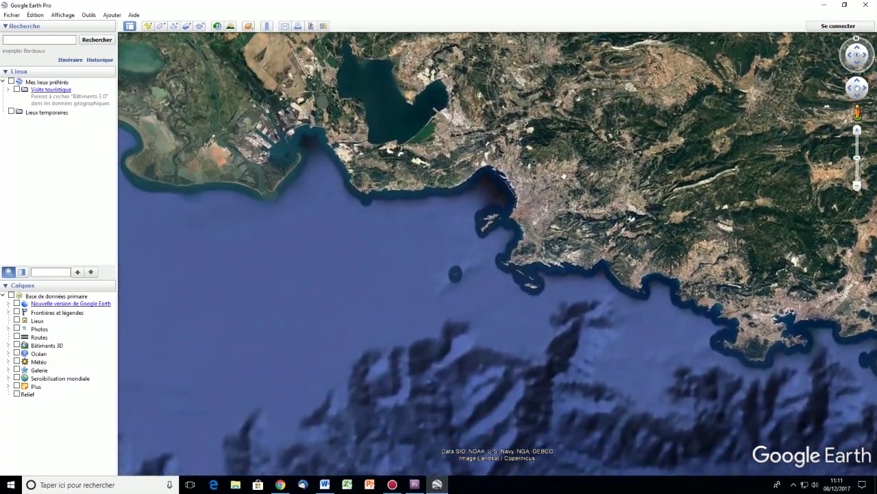
scroll(555, 224, "up", 5)
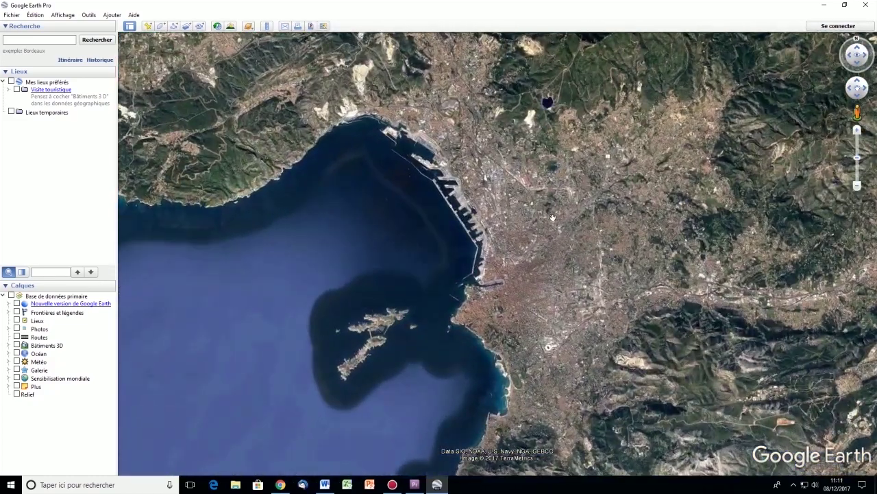
Zoom back out from Marseille until the whole Earth is in view.
scroll(552, 218, "down", 5)
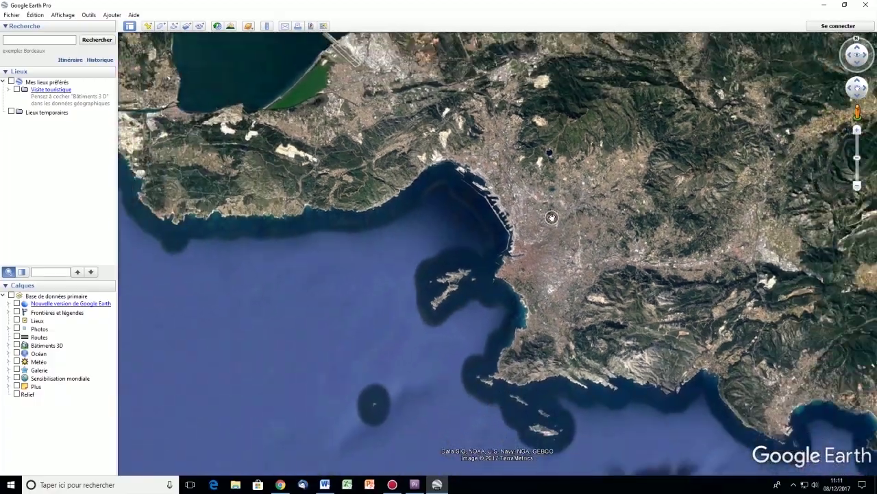
scroll(551, 217, "down", 5)
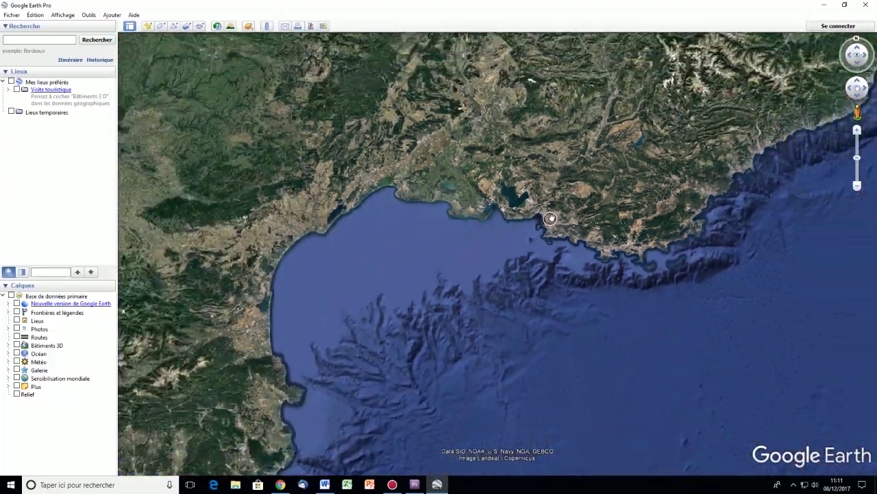
scroll(552, 218, "down", 5)
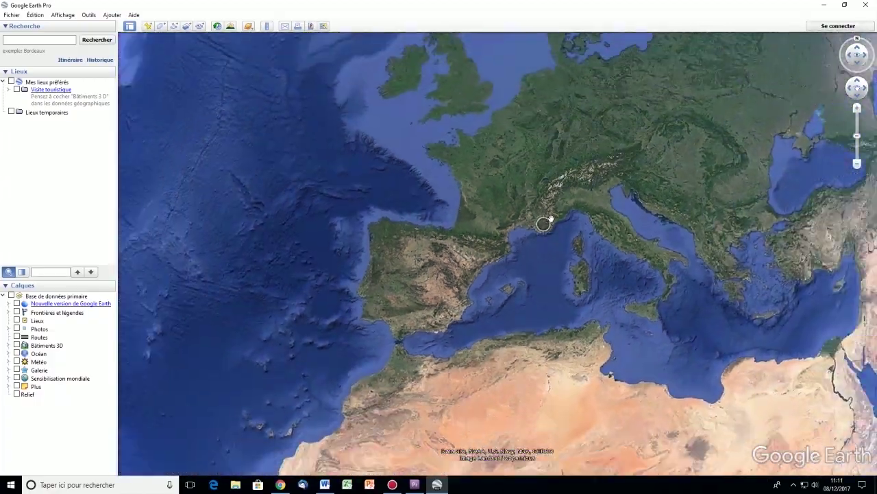
scroll(546, 220, "up", 5)
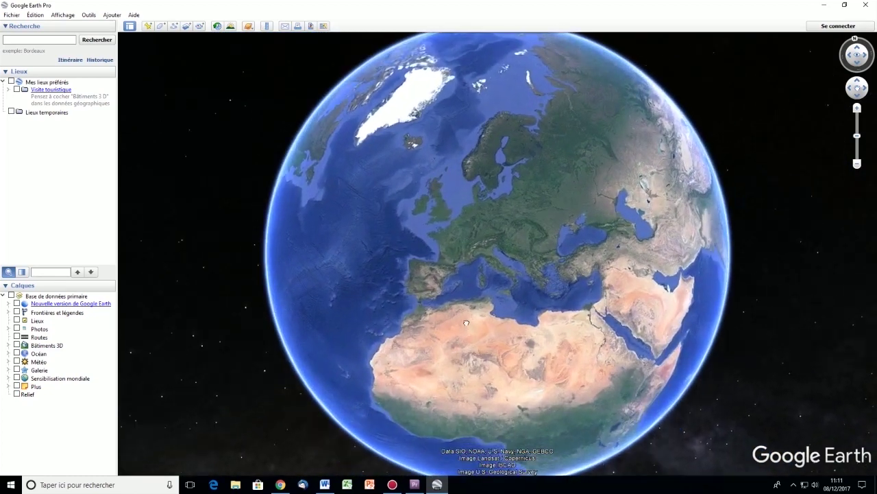
Rotate the globe to view Africa and other regions, and bring it back to Europe and North Africa.
left_click_drag(466, 323, 445, 179)
left_click_drag(450, 340, 372, 245)
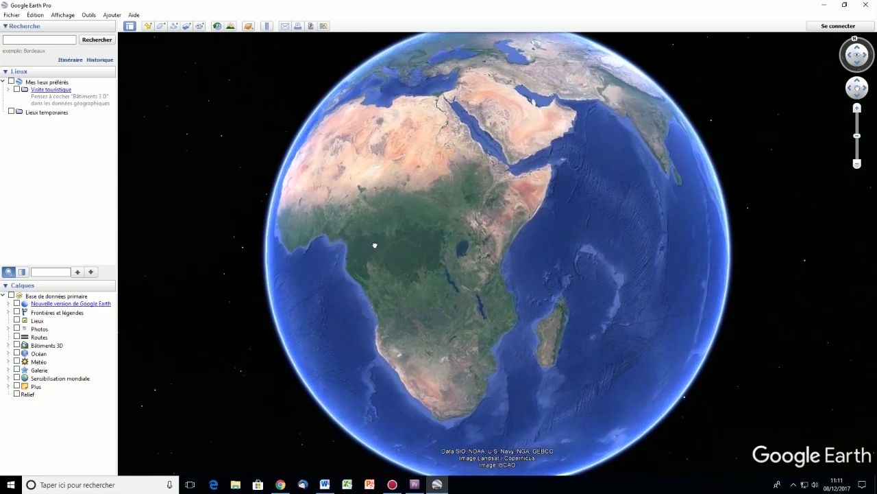
left_click_drag(435, 320, 458, 277)
left_click_drag(380, 168, 563, 238)
left_click_drag(453, 329, 538, 236)
left_click_drag(312, 218, 337, 386)
left_click_drag(310, 243, 286, 270)
left_click_drag(445, 268, 531, 331)
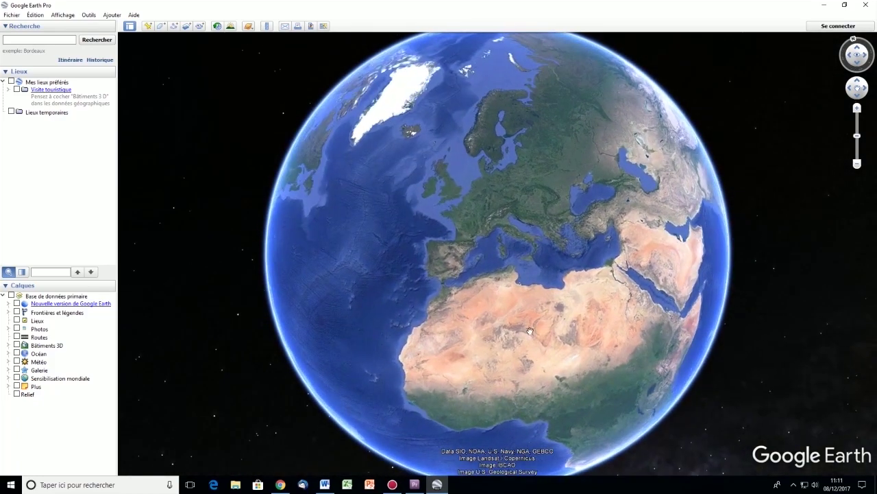
left_click_drag(306, 343, 476, 296)
Turn on the "Frontières et légendes" layer to show country borders on the globe.
scroll(533, 295, "down", 3)
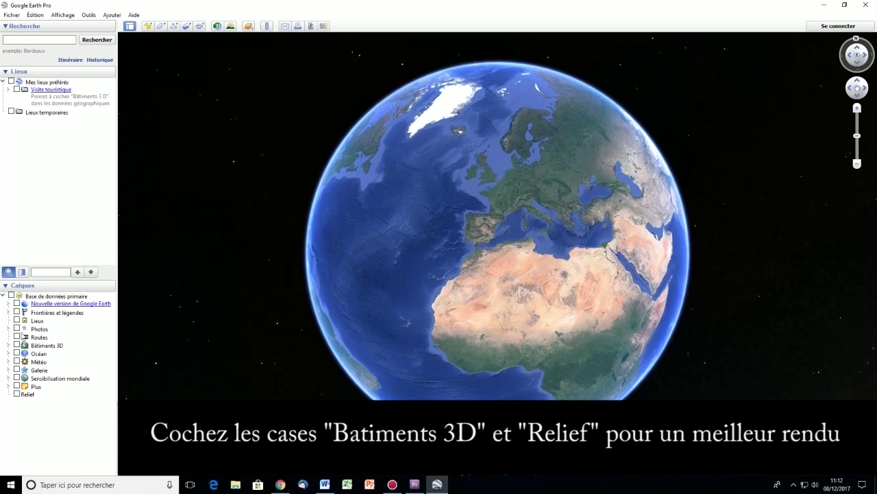
left_click(17, 312)
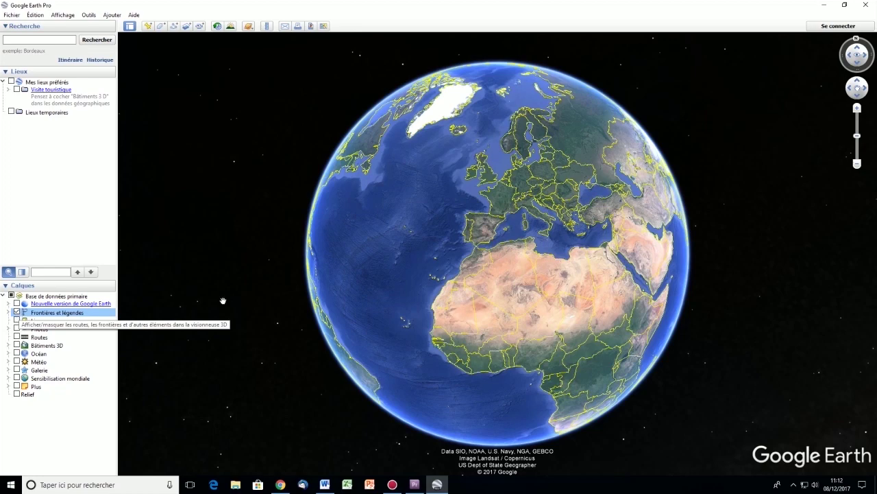
Examine the country borders and place names over Europe at closer range, and turn off the "Frontières et légendes" layer.
scroll(456, 257, "up", 5)
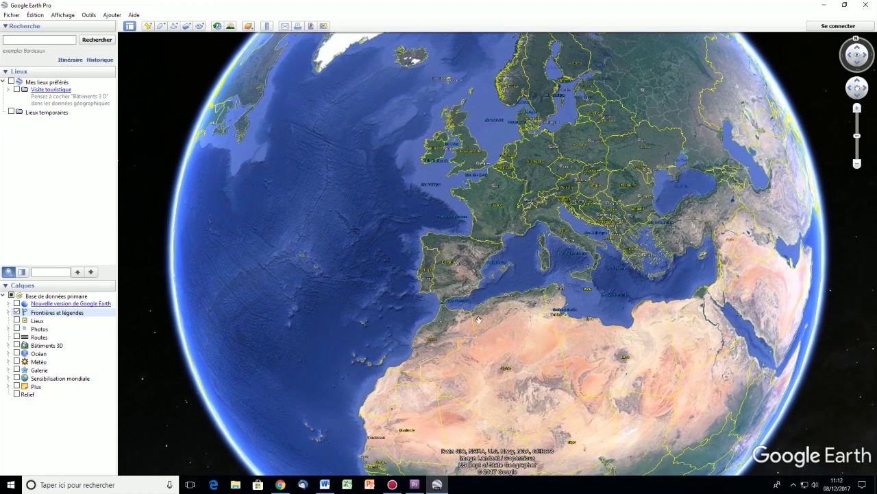
scroll(500, 255, "up", 5)
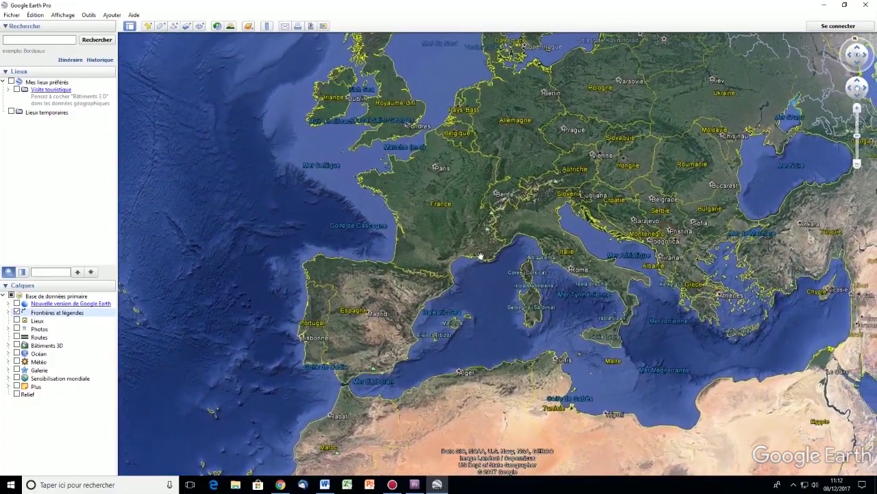
scroll(481, 256, "down", 5)
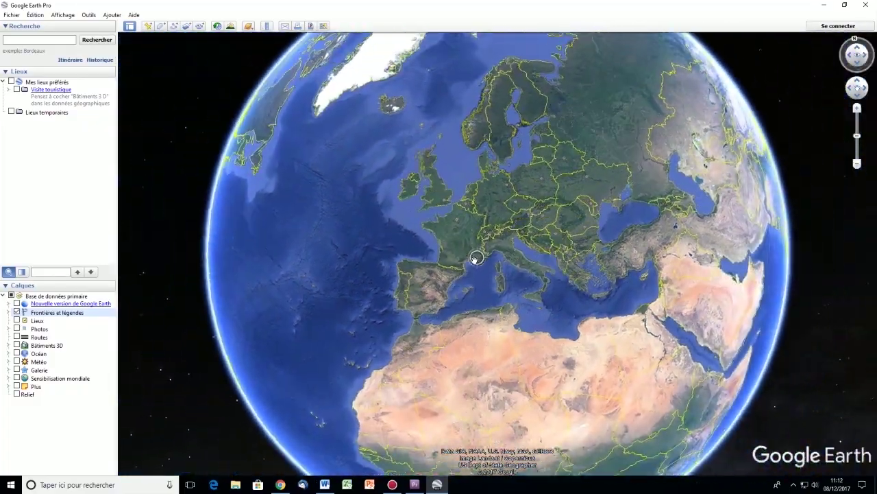
scroll(476, 257, "down", 3)
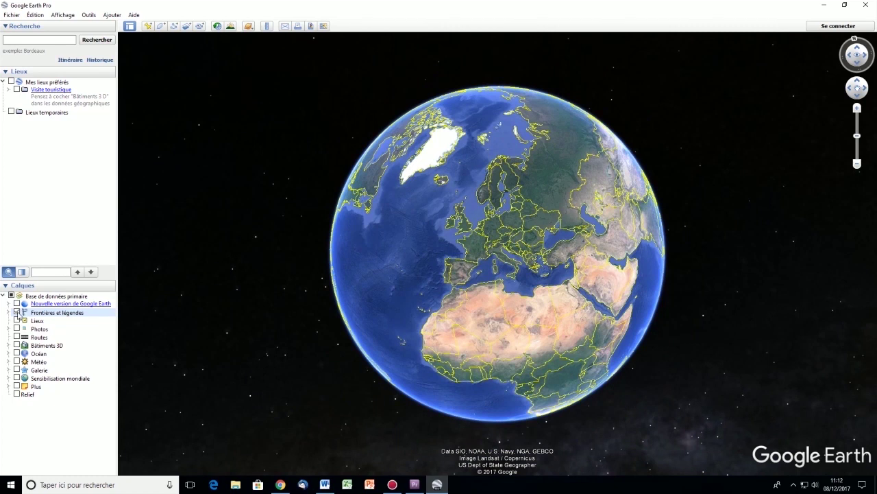
left_click(17, 313)
left_click_drag(473, 247, 419, 254)
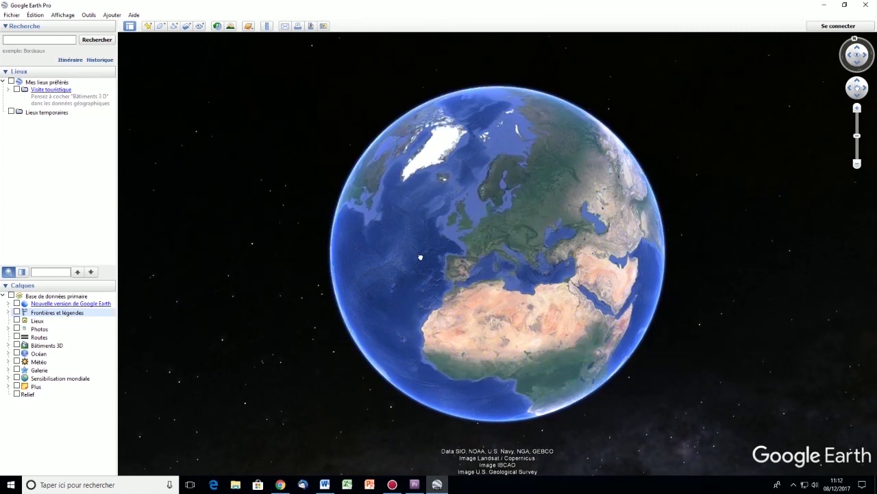
Frame the whole globe facing Europe and North Africa, and save this starting view as a placemark named "départ".
scroll(442, 258, "down", 2)
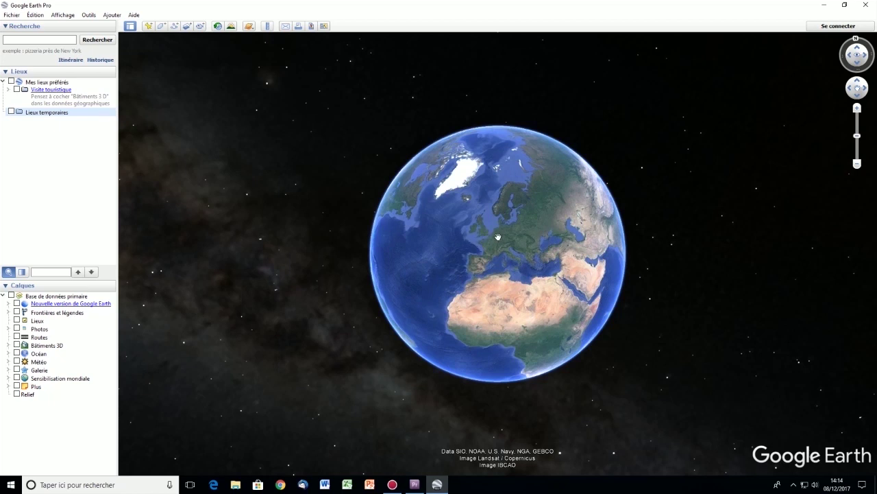
scroll(495, 240, "up", 3)
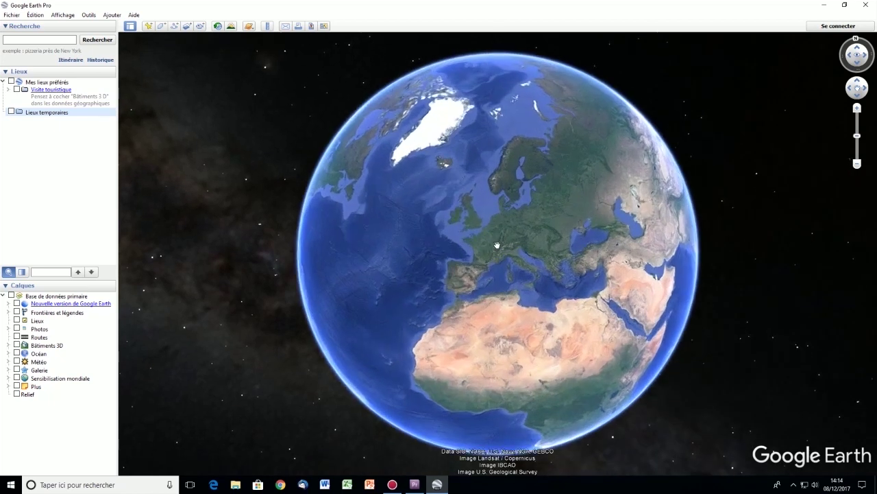
scroll(497, 244, "down", 3)
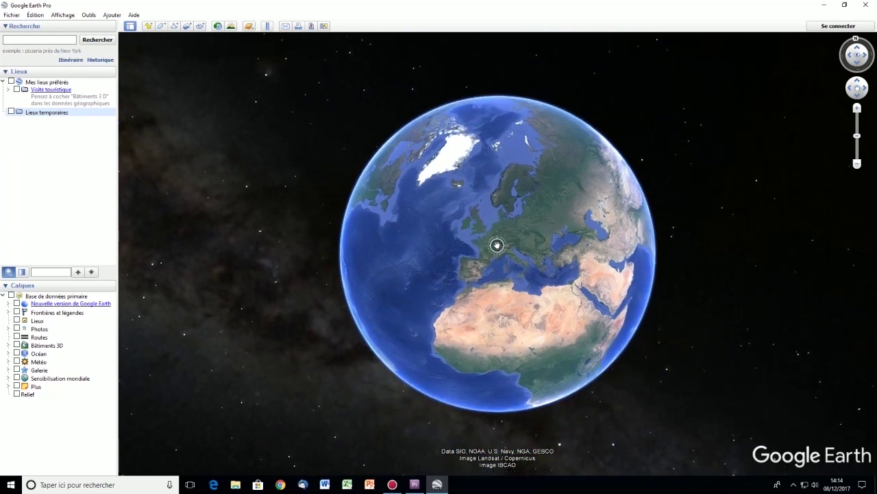
scroll(497, 245, "up", 2)
scroll(497, 245, "down", 4)
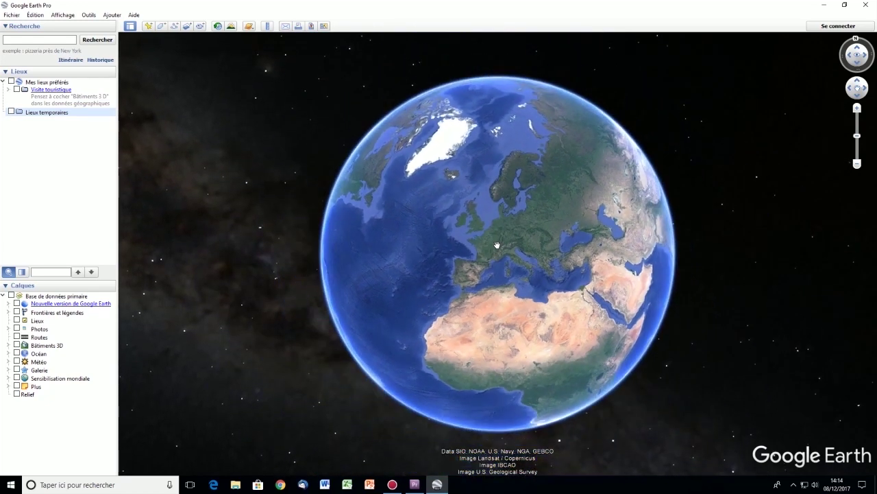
scroll(497, 245, "down", 2)
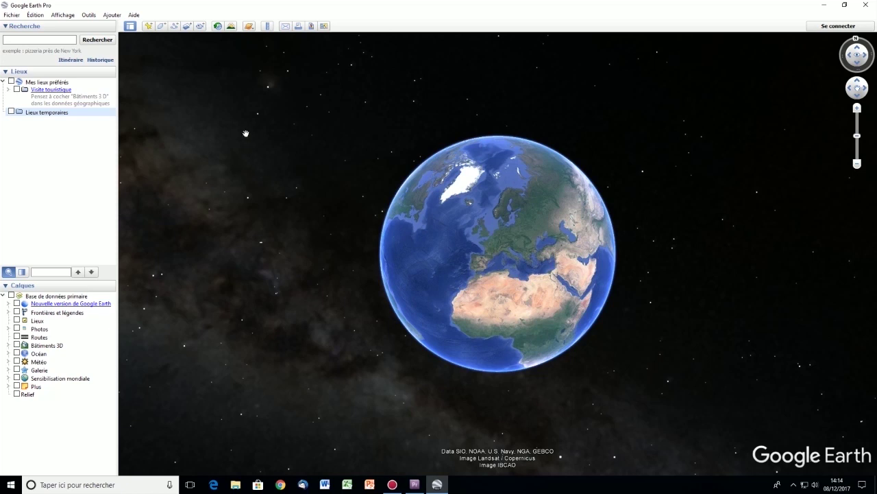
left_click(148, 26)
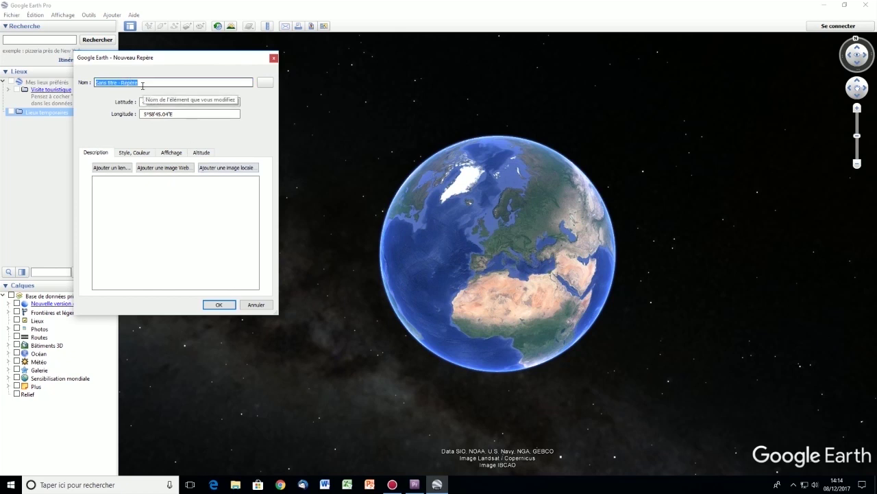
type("départ")
left_click(219, 305)
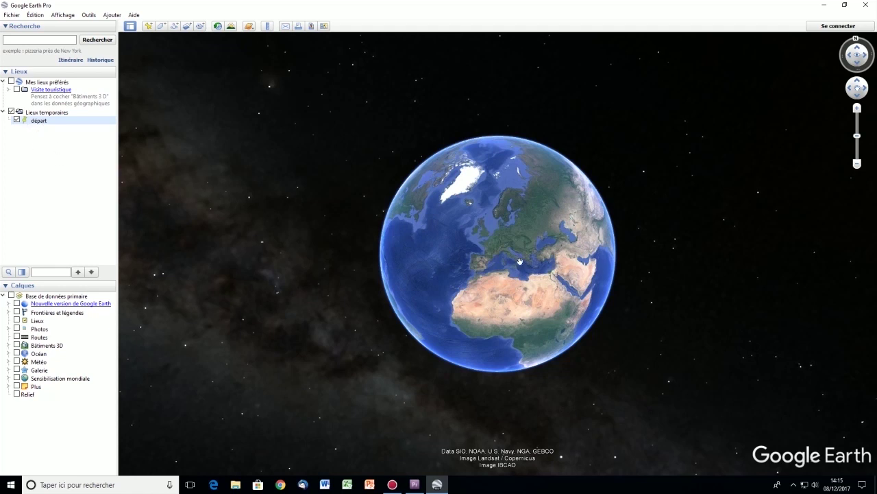
Travel from Europe past Africa and Madagascar to Mauritius in the Indian Ocean, and frame the whole island.
left_click_drag(536, 302, 506, 255)
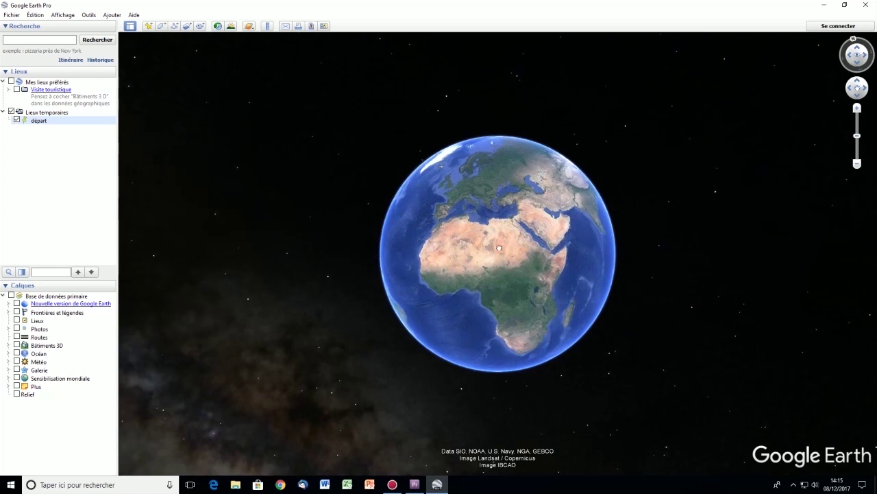
left_click_drag(503, 298, 489, 268)
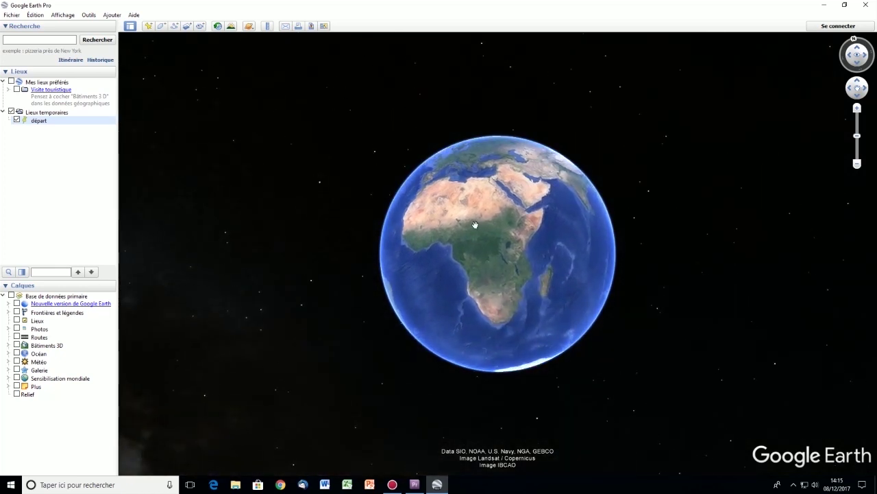
left_click_drag(475, 225, 451, 229)
scroll(511, 287, "up", 3)
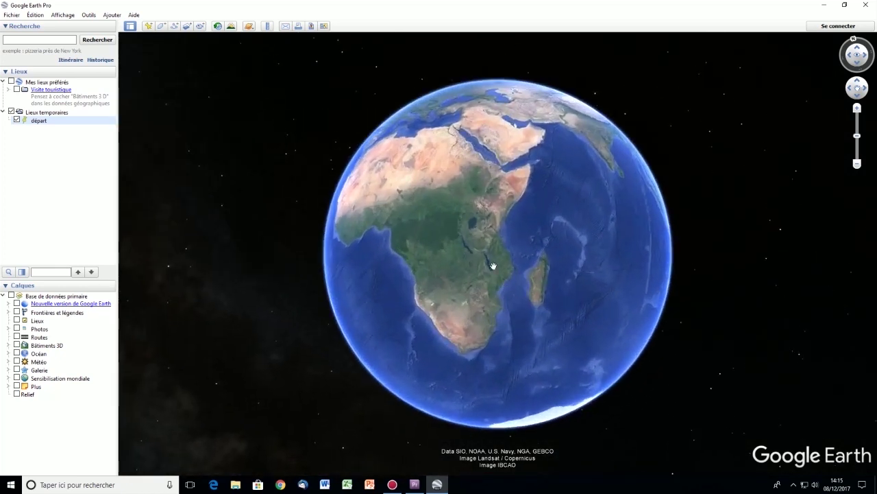
scroll(517, 278, "up", 2)
scroll(517, 278, "up", 2)
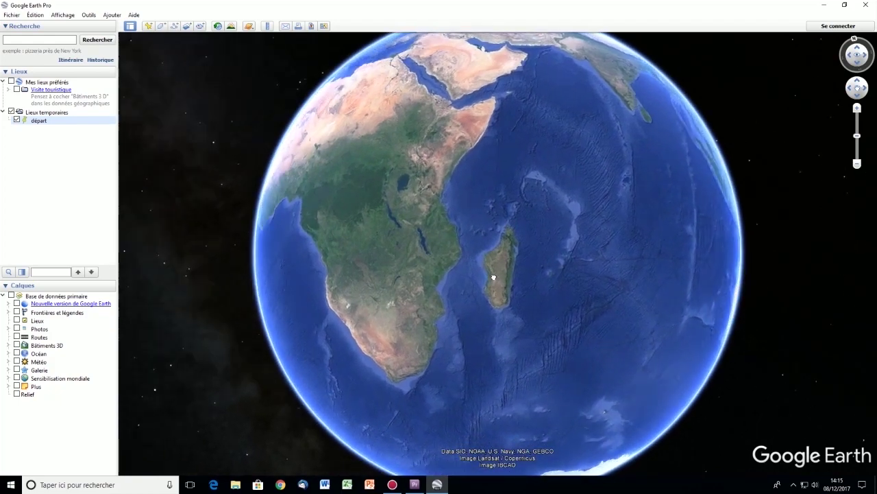
scroll(506, 275, "up", 3)
scroll(505, 279, "up", 4)
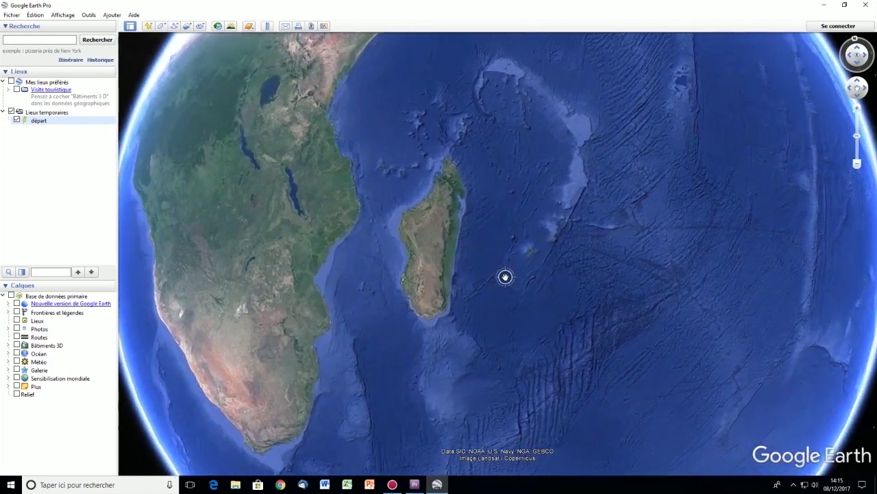
scroll(449, 294, "up", 5)
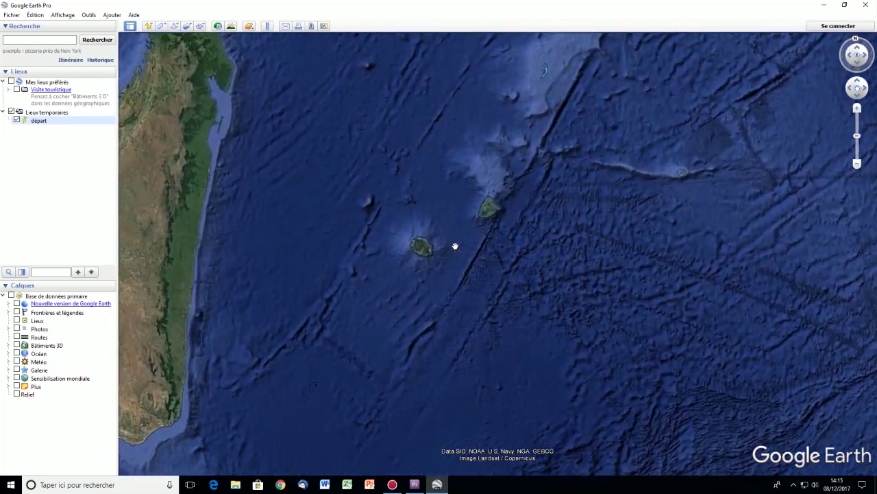
scroll(445, 281, "up", 4)
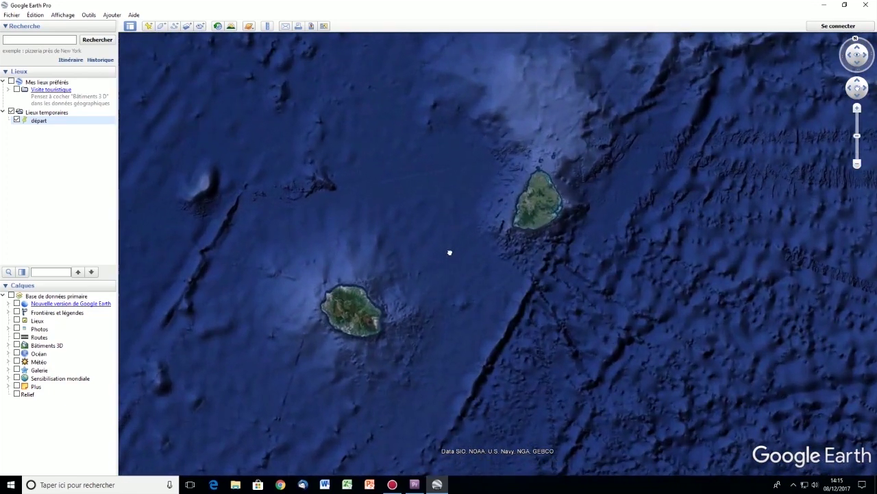
scroll(518, 272, "up", 5)
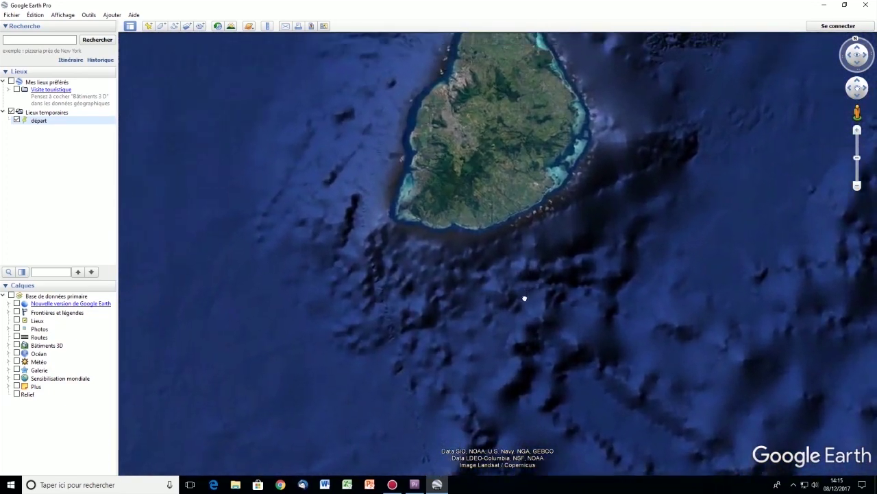
left_click_drag(525, 298, 521, 377)
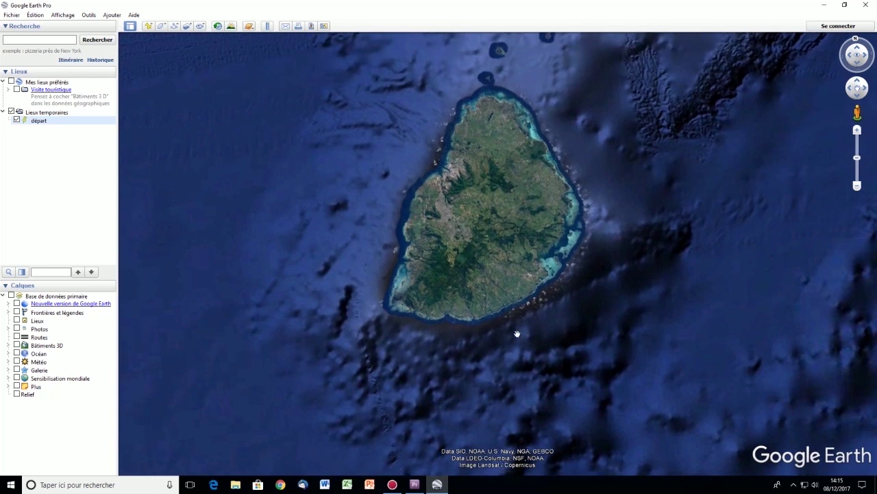
scroll(517, 334, "down", 2)
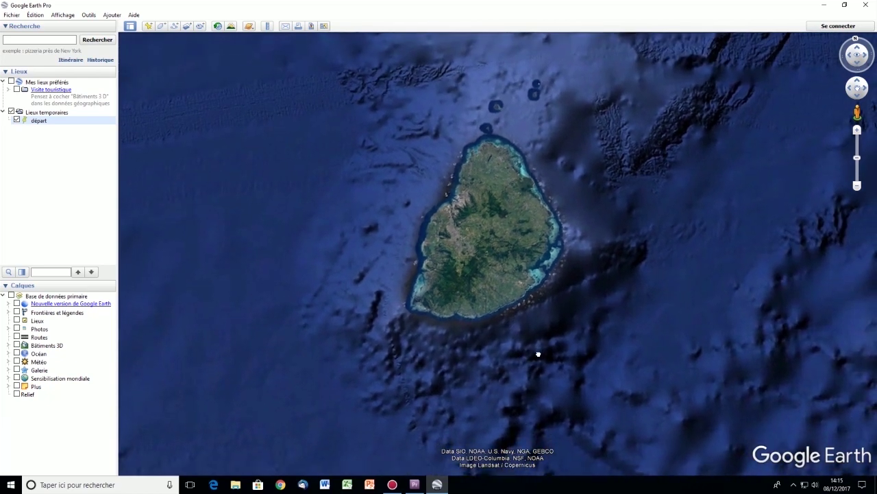
left_click_drag(544, 357, 544, 362)
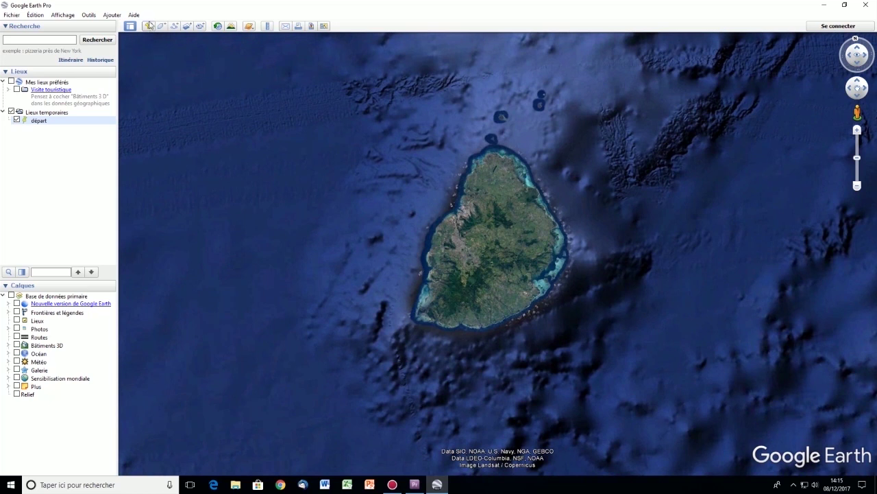
Add a placemark named "maurice" at the centre of the island, and hide both the "maurice" and "départ" placemarks.
left_click(149, 26)
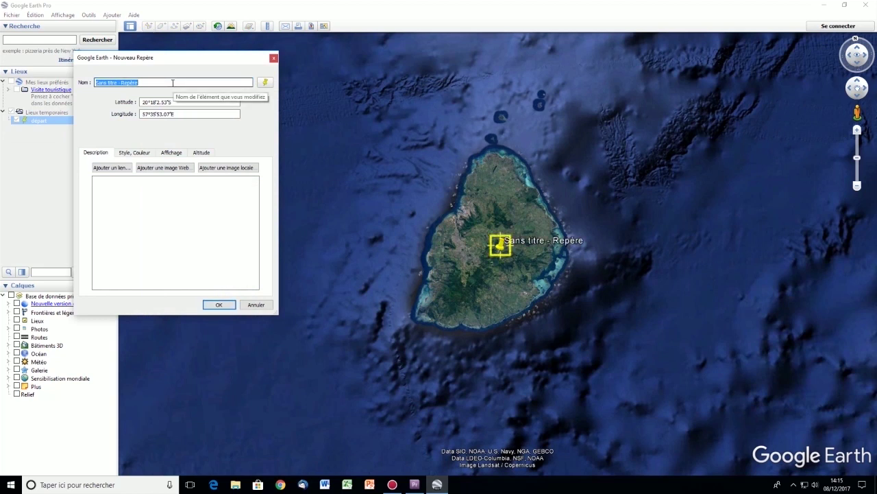
type("maurice")
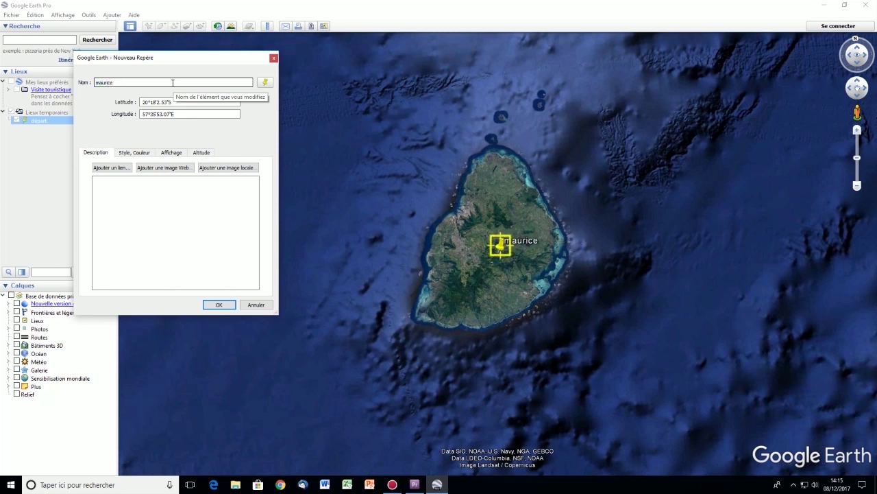
left_click(221, 304)
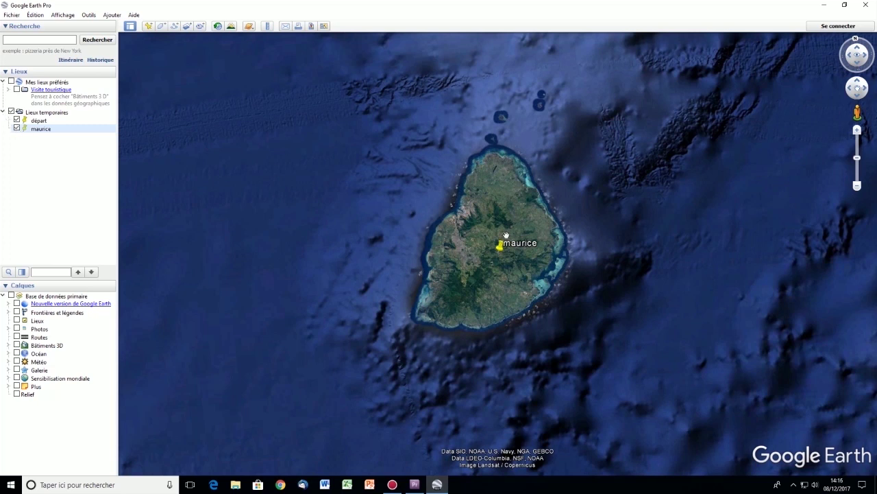
left_click(17, 129)
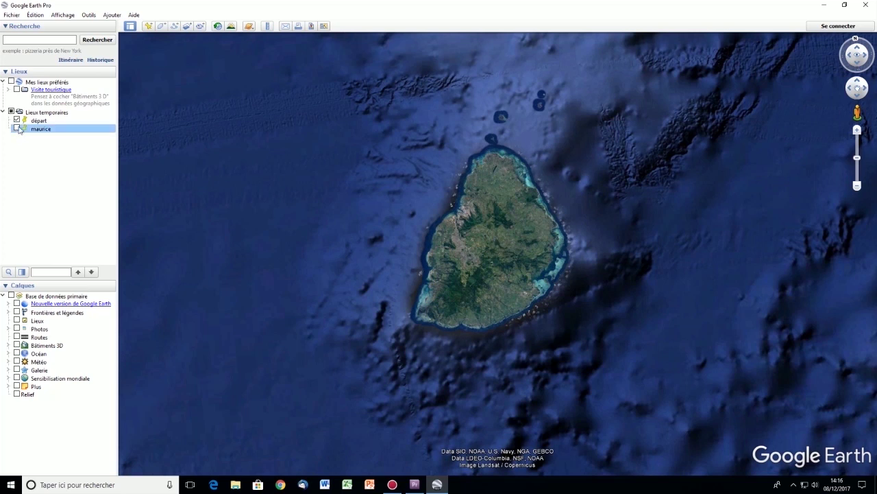
left_click(16, 121)
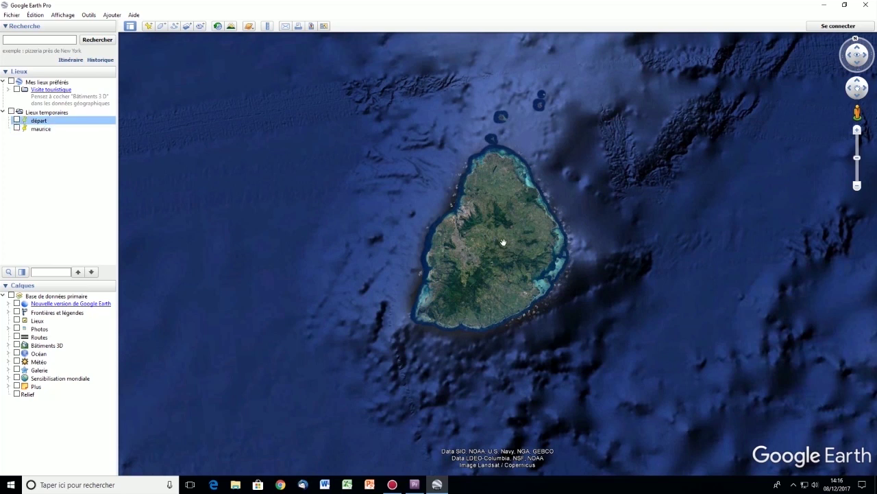
Zoom in on the northwest coast of Mauritius, and rotate and tilt the view to show the bays in perspective.
scroll(474, 191, "up", 5)
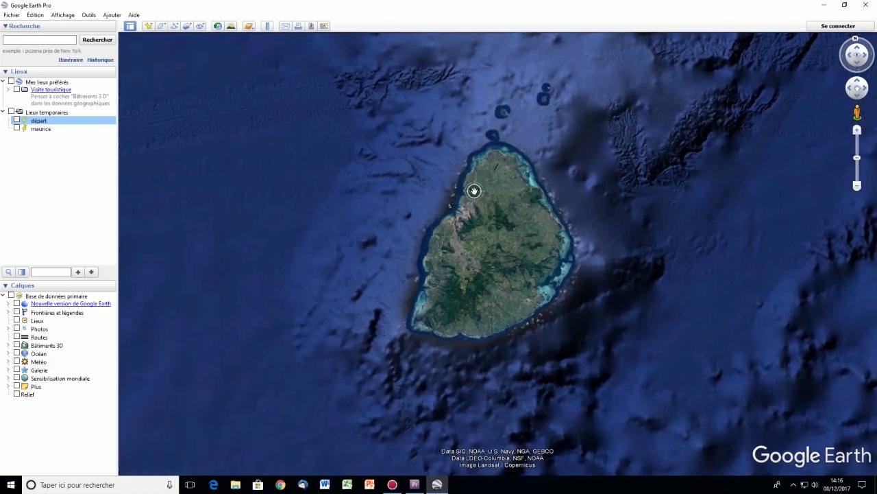
scroll(478, 206, "up", 5)
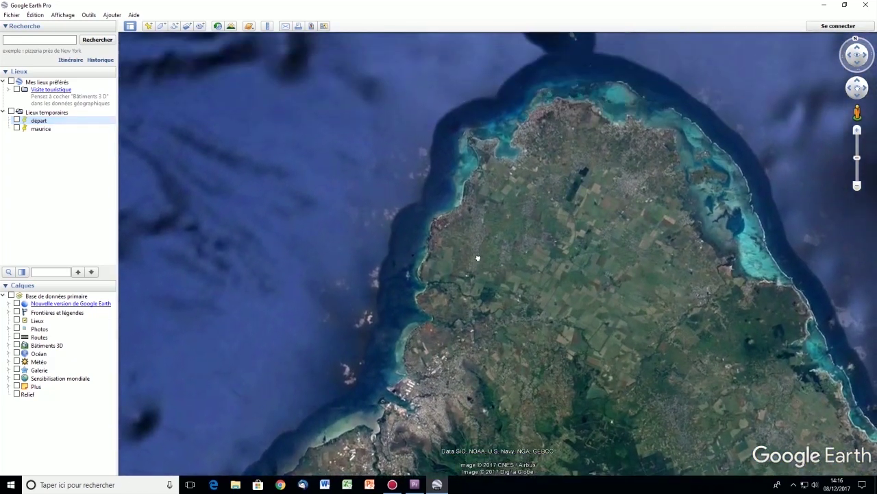
scroll(470, 281, "up", 3)
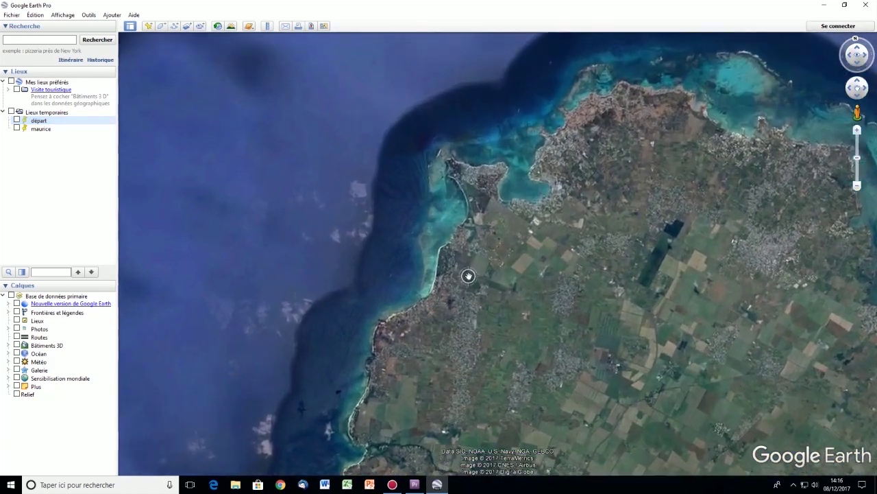
scroll(472, 288, "up", 2)
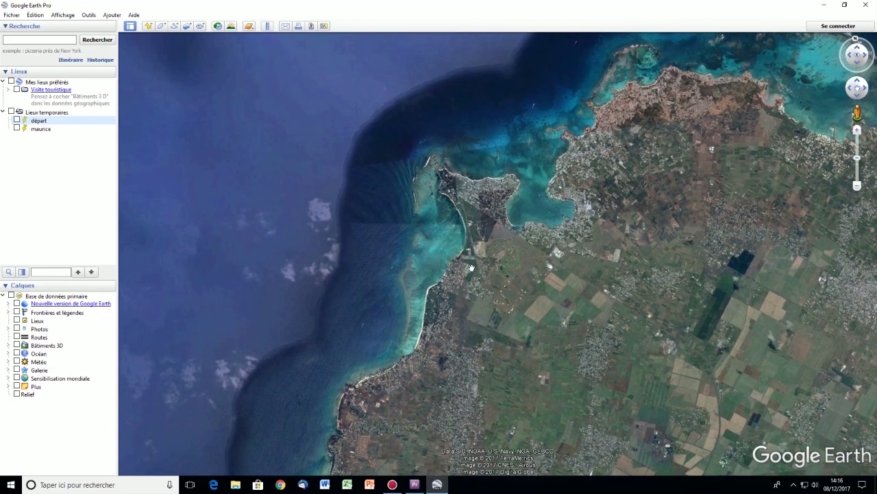
scroll(468, 279, "up", 2)
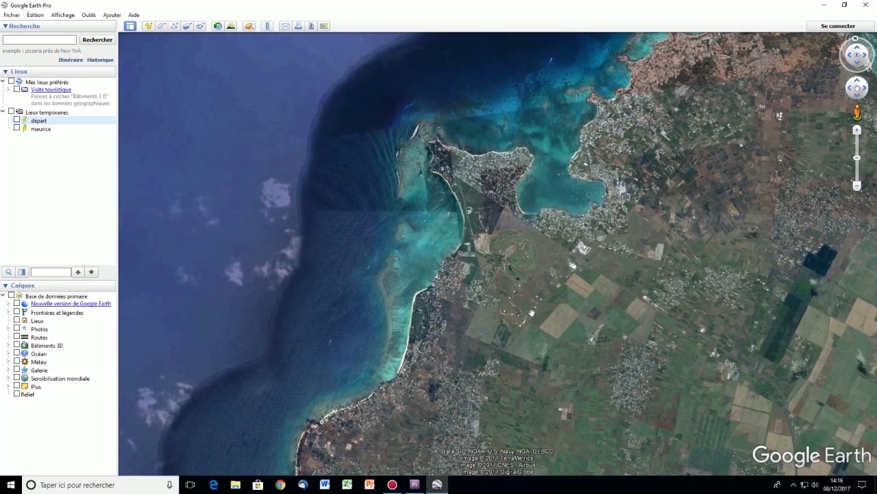
left_click_drag(780, 115, 850, 322)
left_click_drag(474, 182, 472, 187)
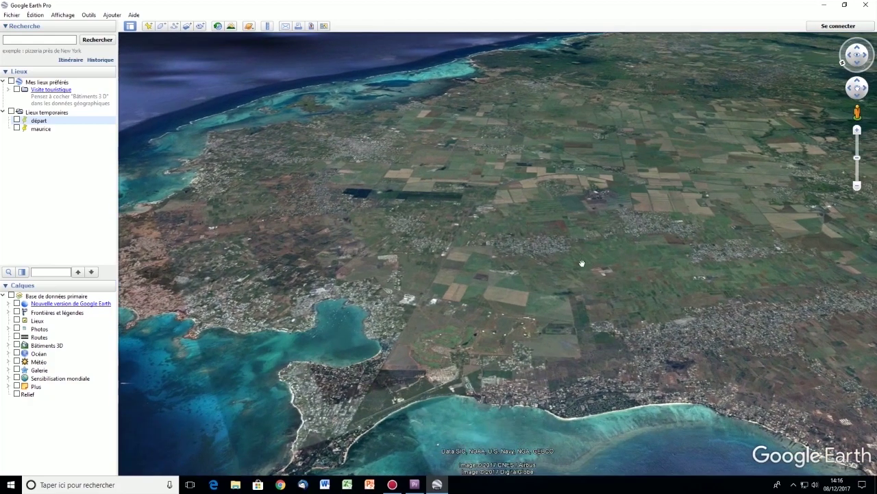
left_click_drag(496, 261, 515, 185)
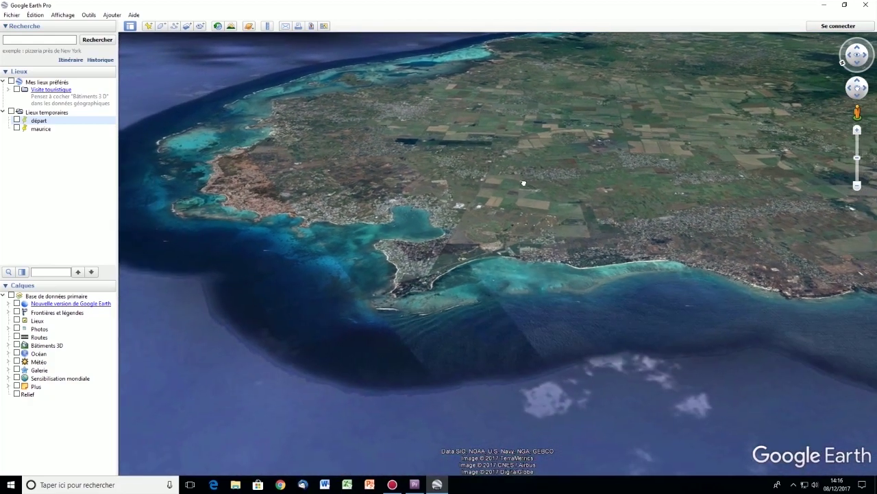
Reframe the tilted view of the northwest bays, and save it as a placemark named "trou biche" with its marker hidden.
scroll(523, 178, "up", 5)
left_click_drag(499, 229, 534, 213)
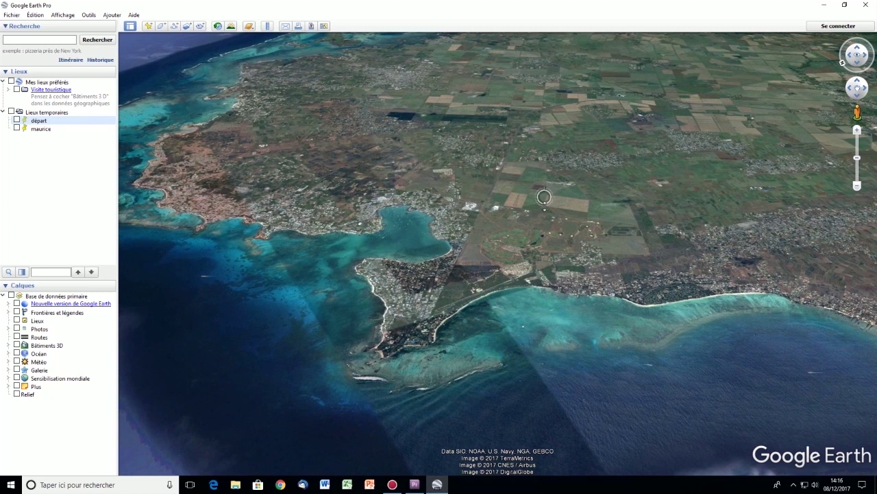
left_click_drag(543, 197, 540, 234)
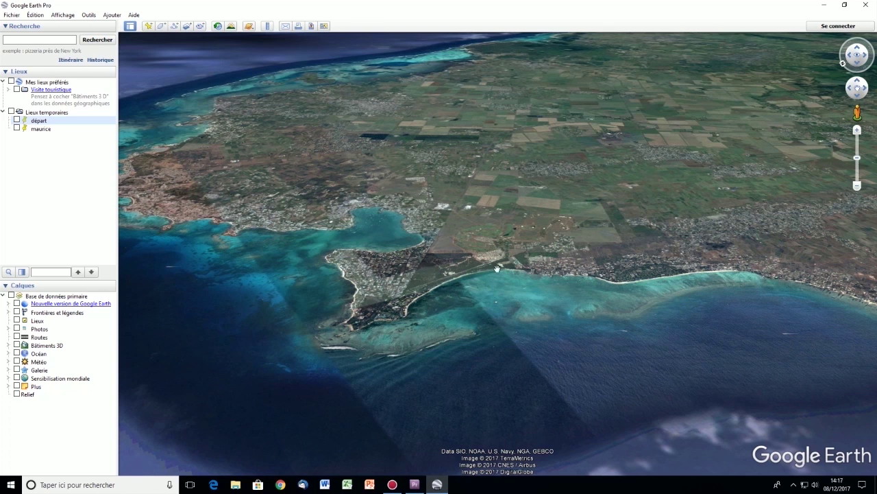
left_click(149, 28)
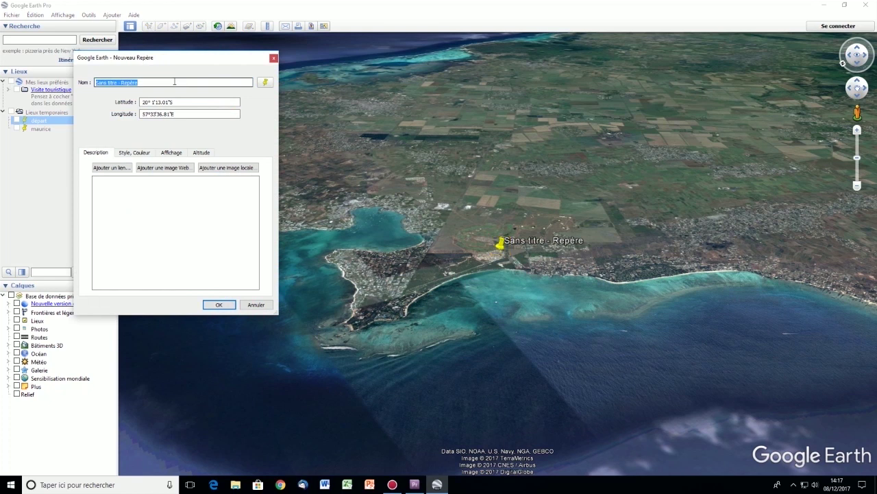
type("trou biche")
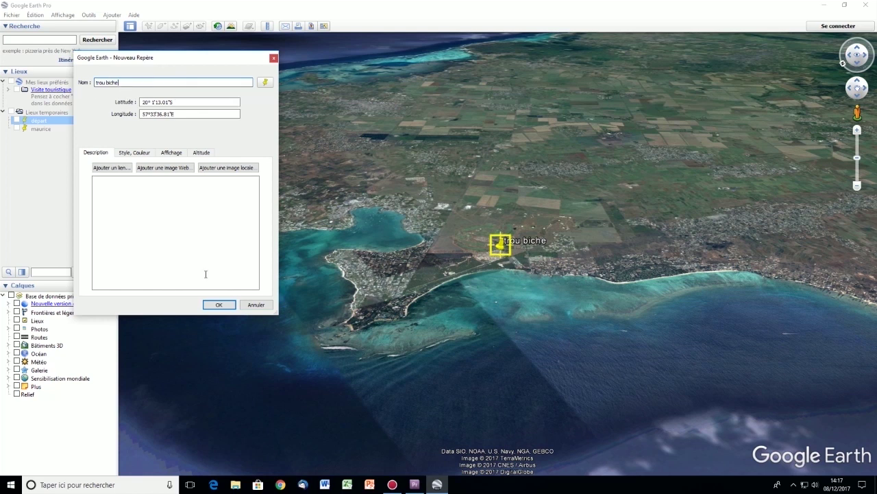
left_click(219, 305)
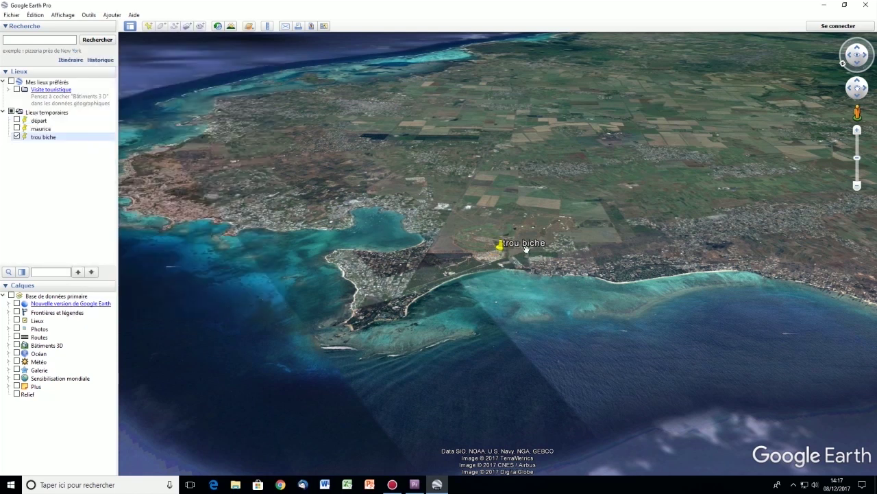
left_click(17, 137)
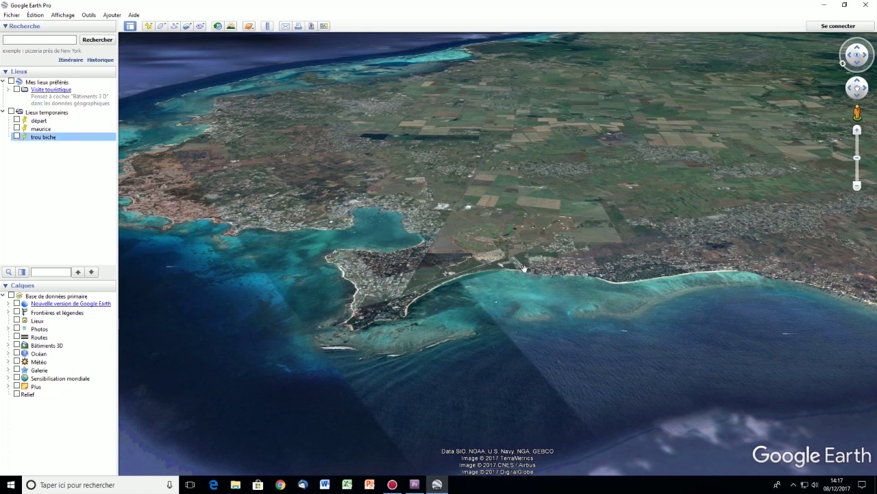
Return to the "départ" globe view, and examine the recording area outlined around the globe in the desktop's Capture image.
double_click(39, 121)
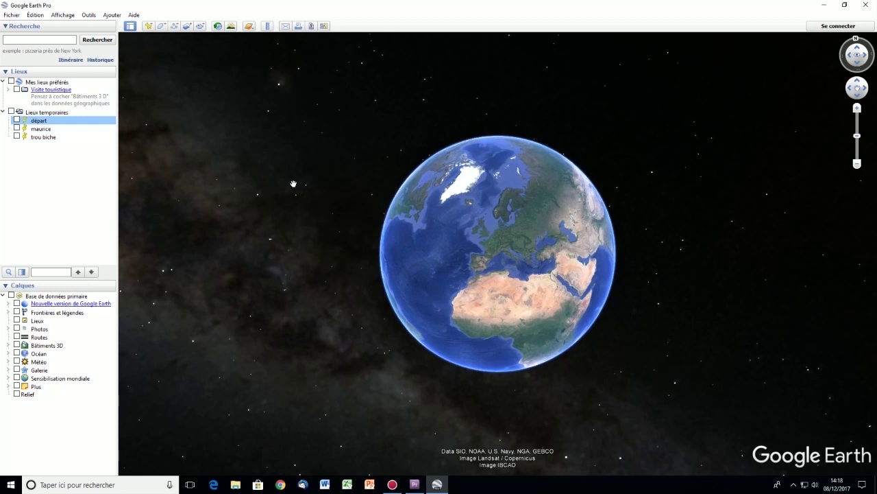
left_click(392, 484)
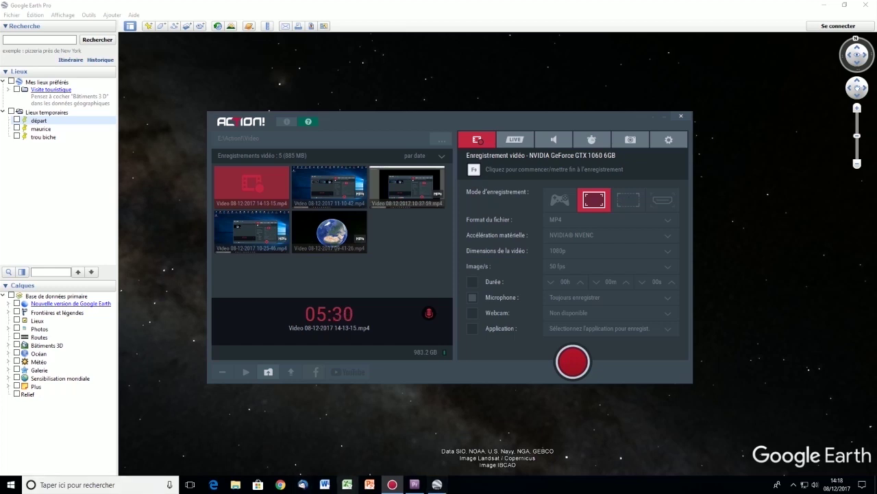
left_click(826, 6)
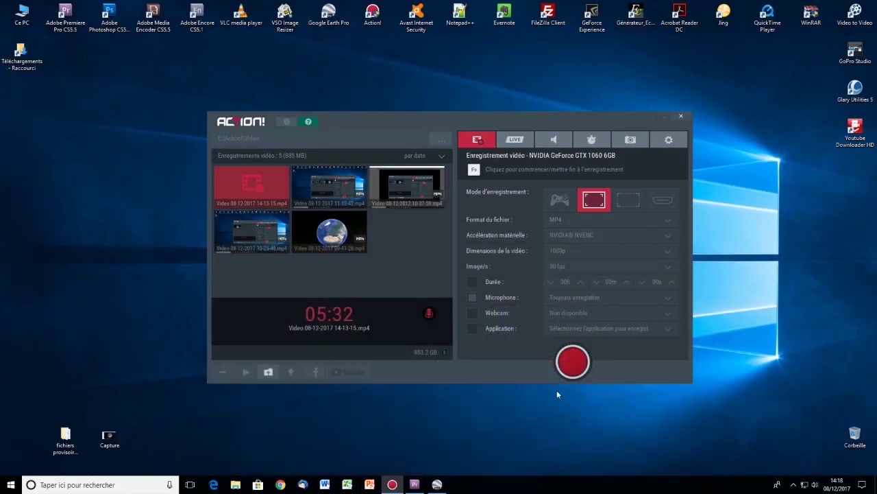
left_click(663, 120)
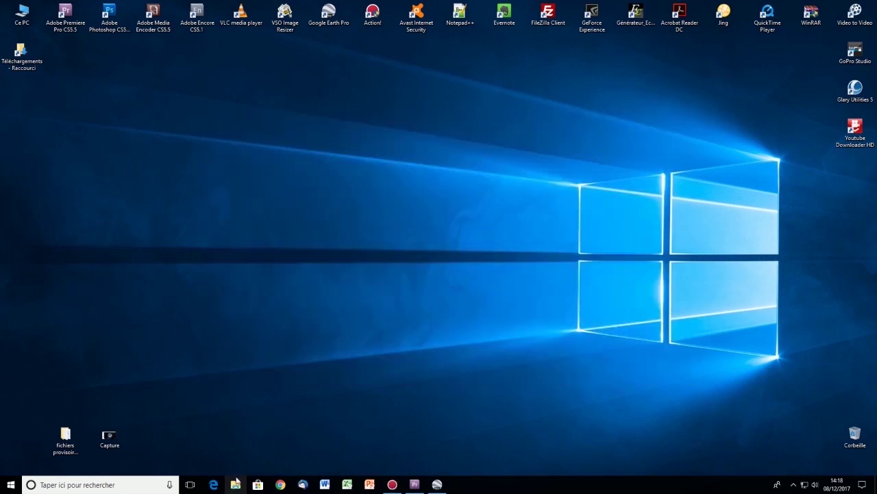
double_click(111, 438)
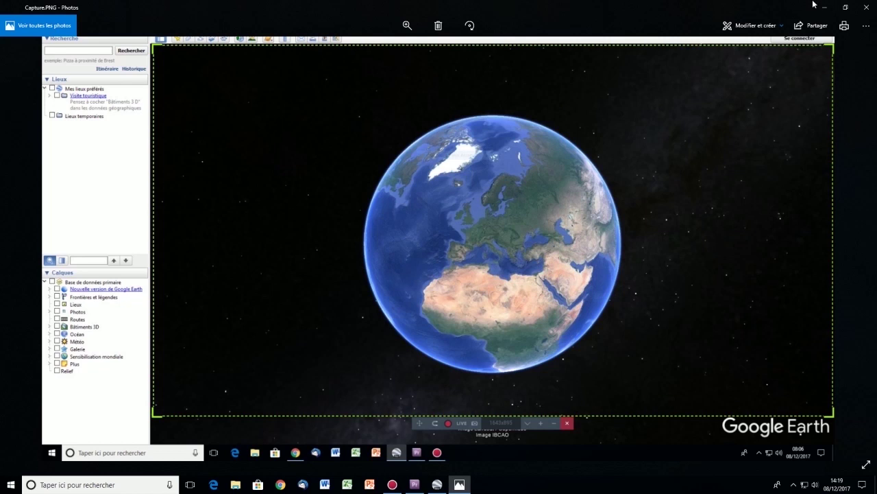
left_click(867, 7)
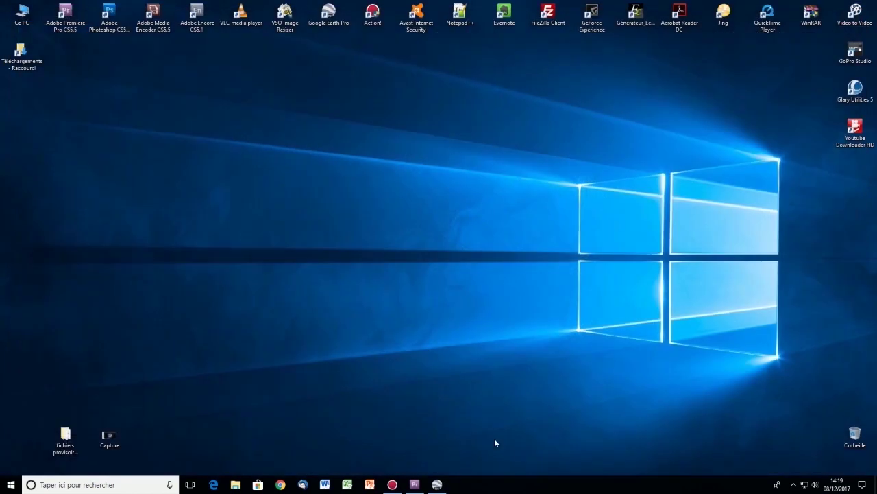
Back in Google Earth Pro, set the navigation tool display to "Jamais", and fly to the "maurice" and "trou biche" placemarks.
left_click(438, 485)
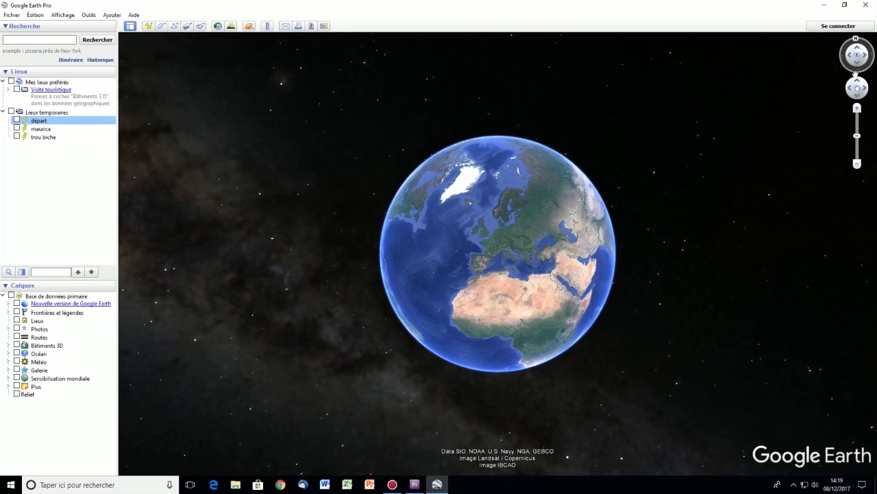
left_click(64, 15)
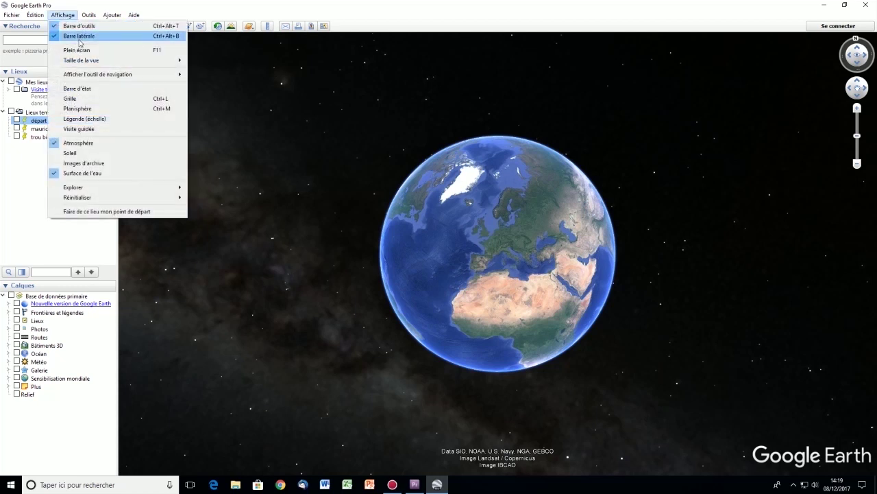
mouse_move(79, 77)
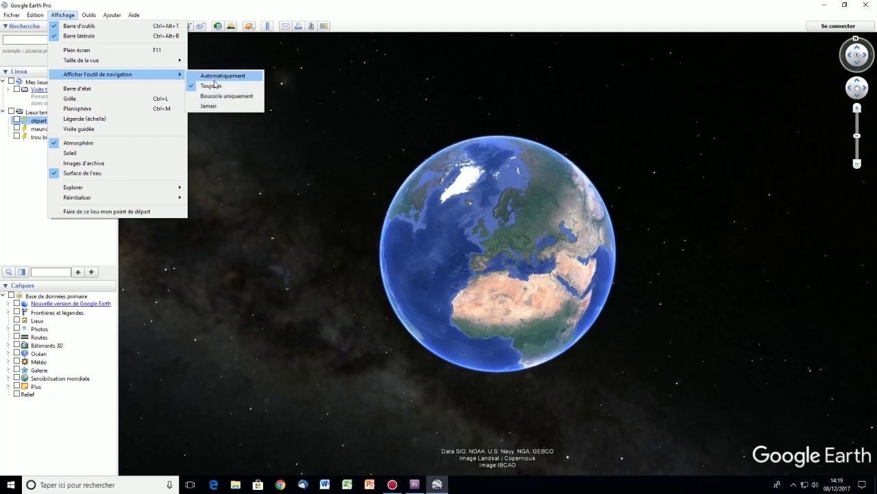
left_click(210, 107)
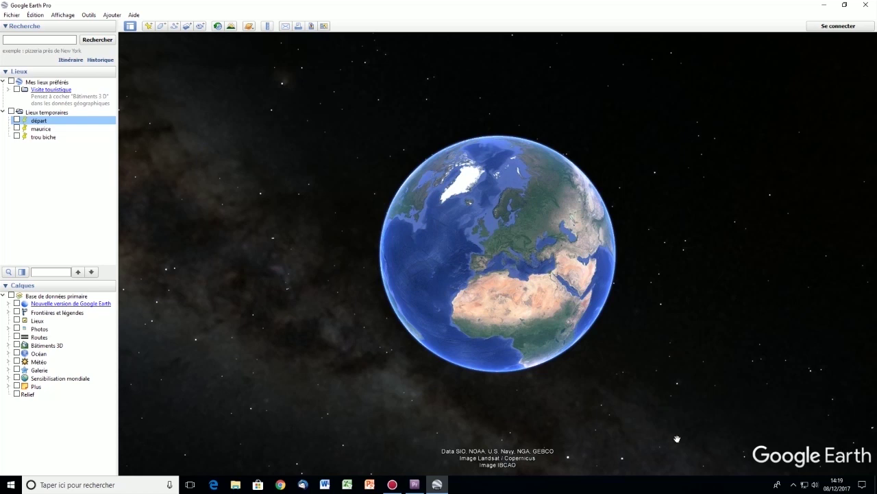
left_click(38, 131)
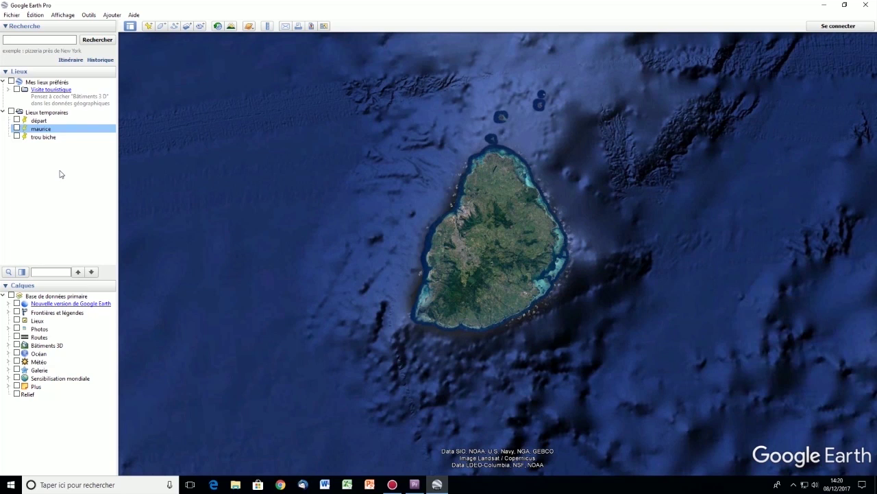
double_click(48, 138)
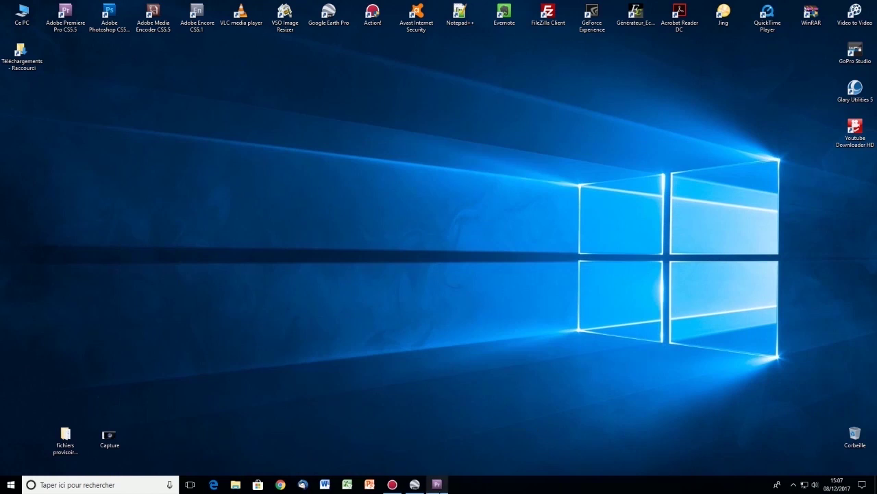
left_click(436, 484)
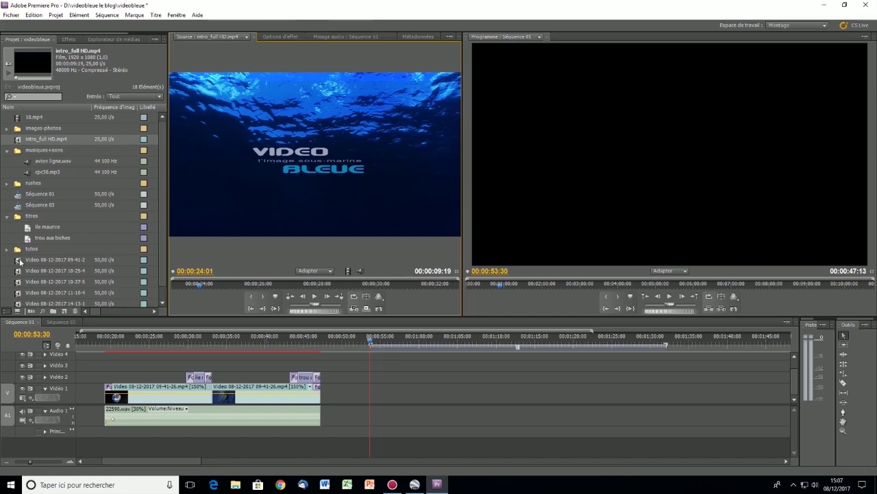
left_click(18, 262)
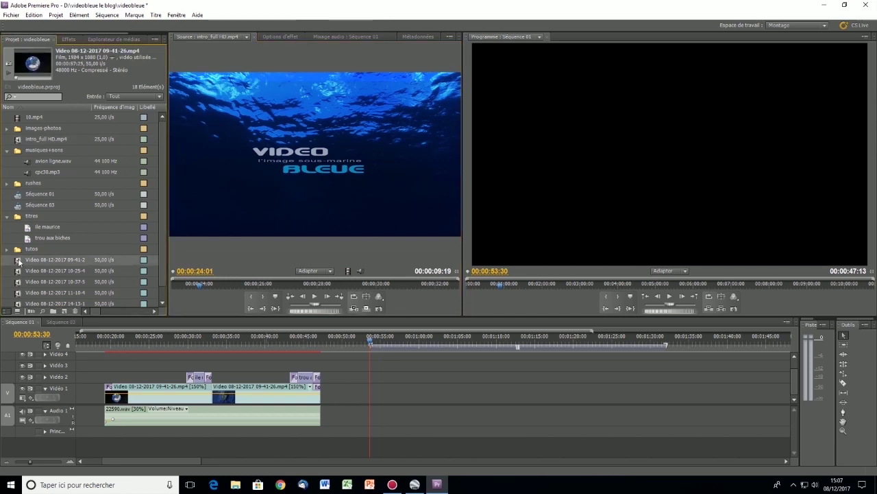
double_click(19, 261)
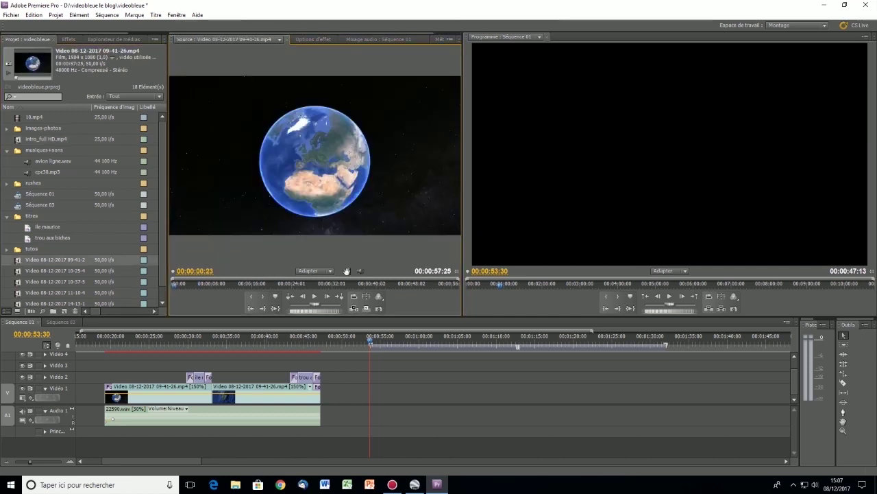
left_click_drag(347, 271, 381, 402)
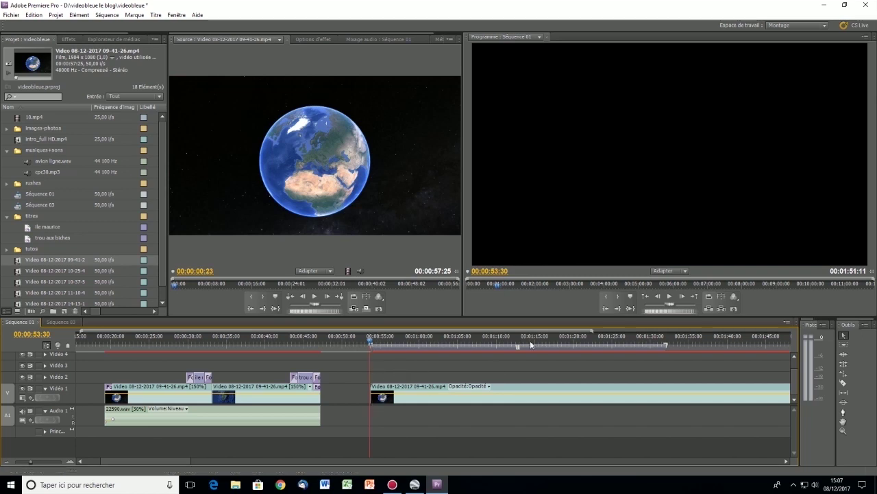
left_click_drag(191, 461, 197, 466)
scroll(220, 411, "down", 5)
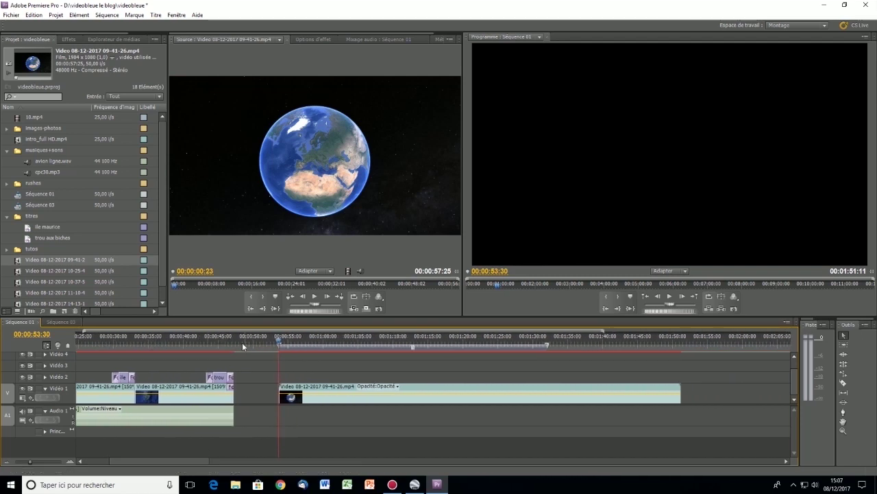
Play the newly placed clip to review the pace of the flight from the globe to Mauritius.
left_click_drag(279, 342, 341, 348)
key("space")
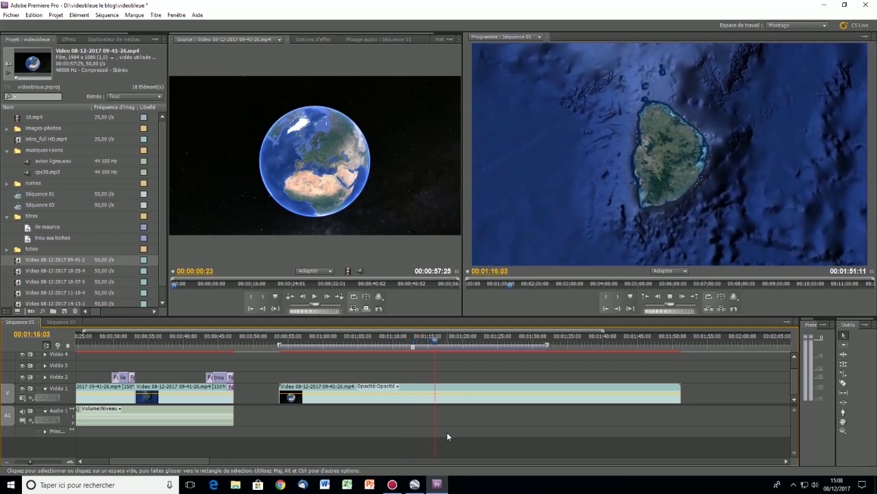
left_click_drag(445, 342, 325, 371)
Set the clip's speed to 150 % and replay it from near its start.
right_click(440, 392)
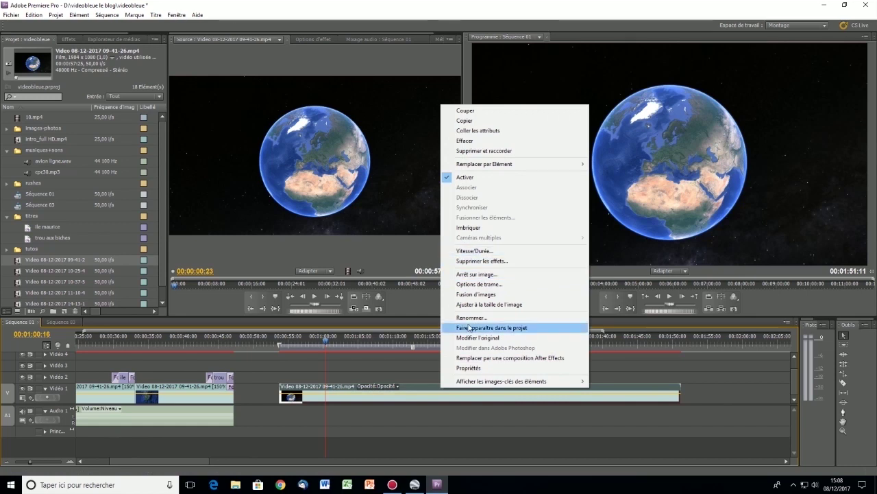
left_click(484, 252)
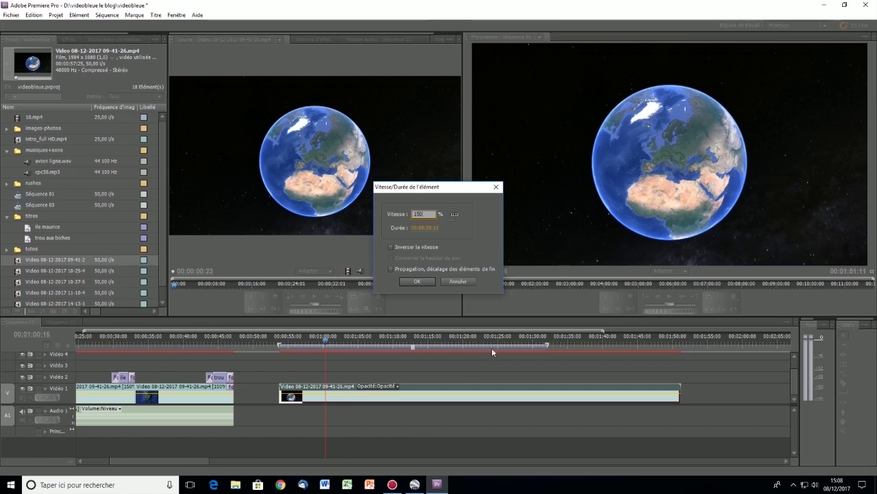
left_click(417, 280)
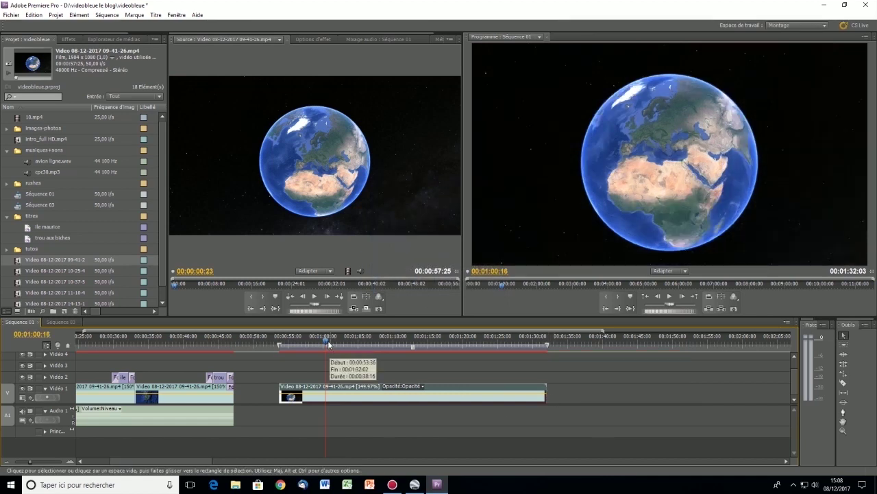
mouse_move(297, 346)
left_mouse_down()
mouse_move(303, 351)
mouse_move(295, 353)
left_mouse_up()
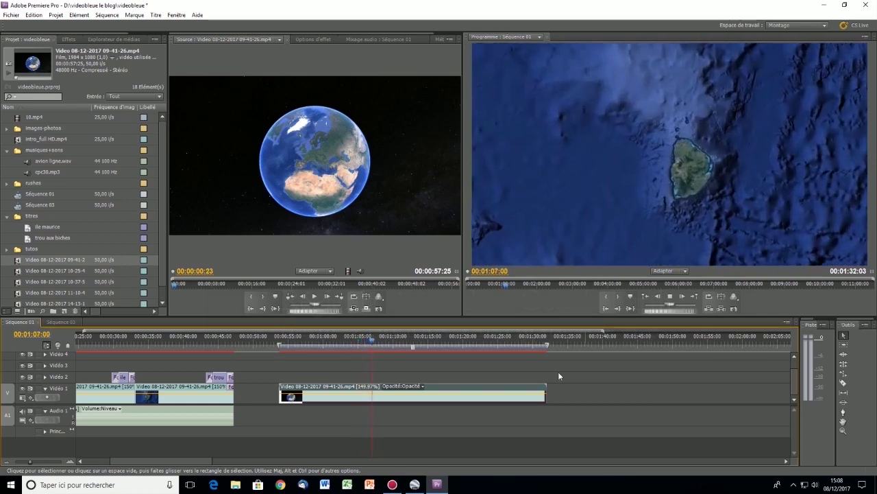
Trim the clip's beginning up to 00:00:58:14, and slide the shortened clip back to its previous starting point.
left_click_drag(378, 346, 311, 339)
left_click_drag(281, 388, 312, 388)
left_click_drag(486, 391, 455, 391)
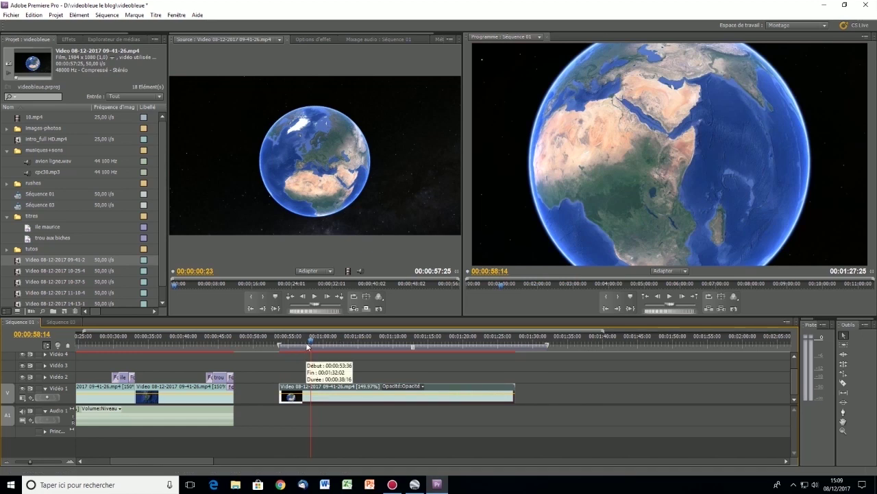
left_click_drag(307, 346, 282, 348)
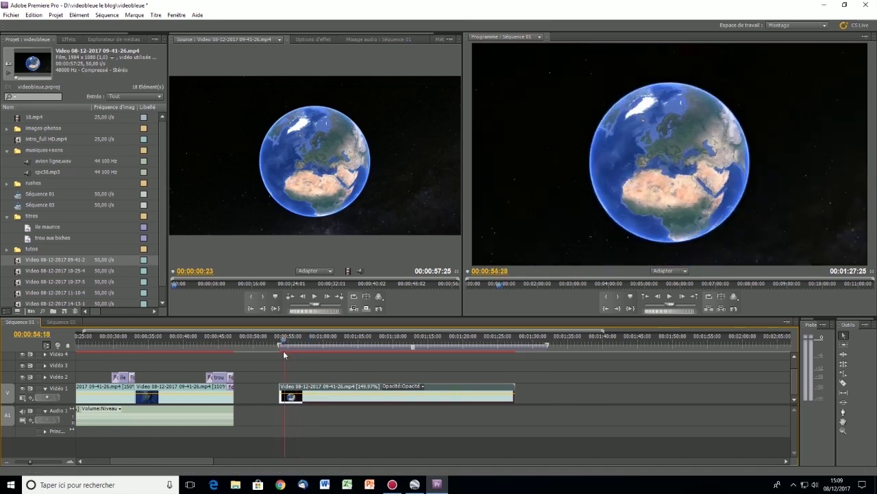
Apply the "Fondu enchaîné" video transition to the start of the clip and preview the fade-in.
left_click(69, 40)
left_click_drag(26, 273, 348, 428)
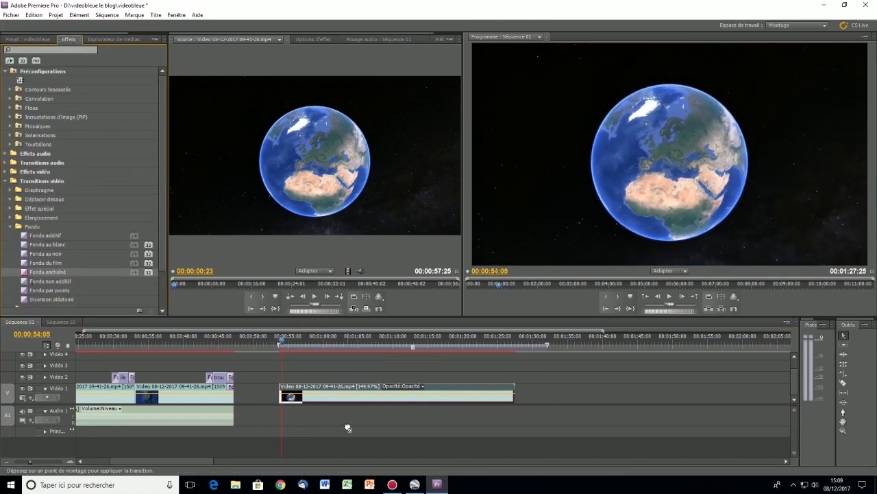
left_click_drag(287, 390, 282, 391)
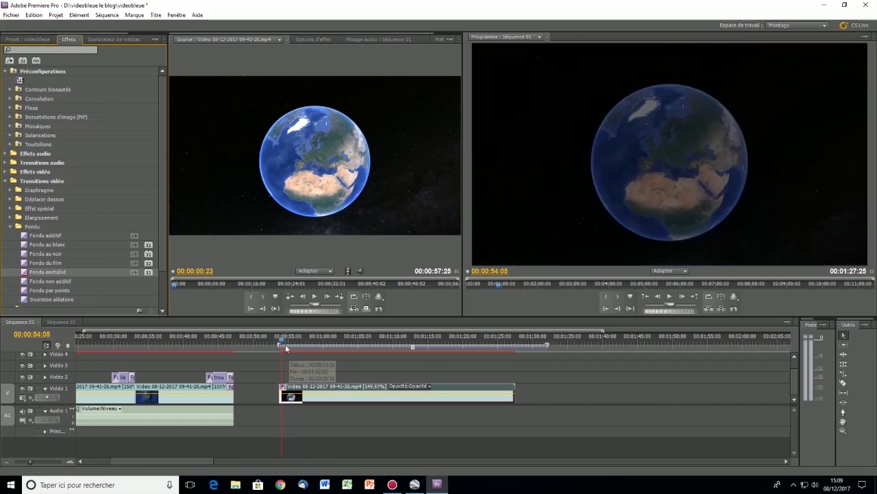
left_click(278, 338)
key("space")
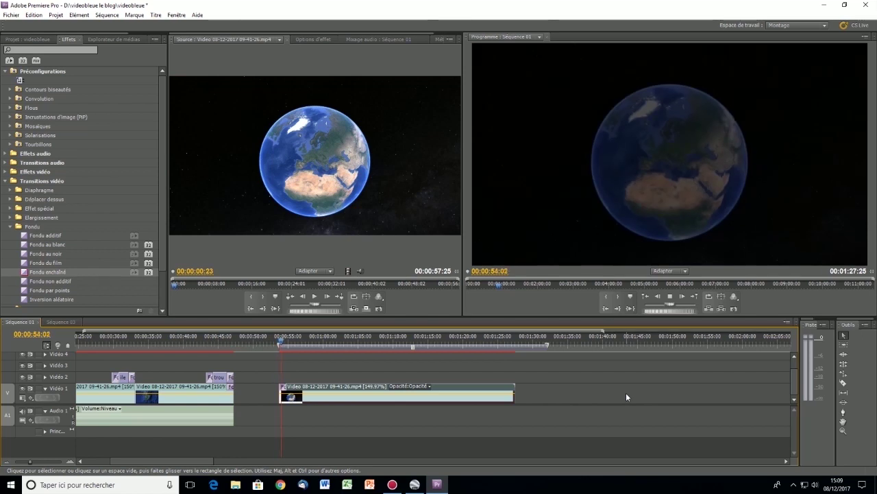
key("space")
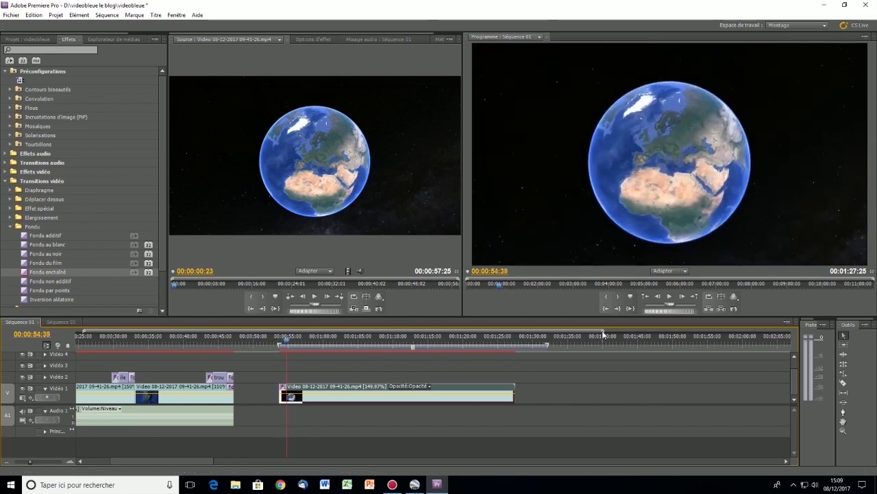
scroll(434, 400, "up", 5)
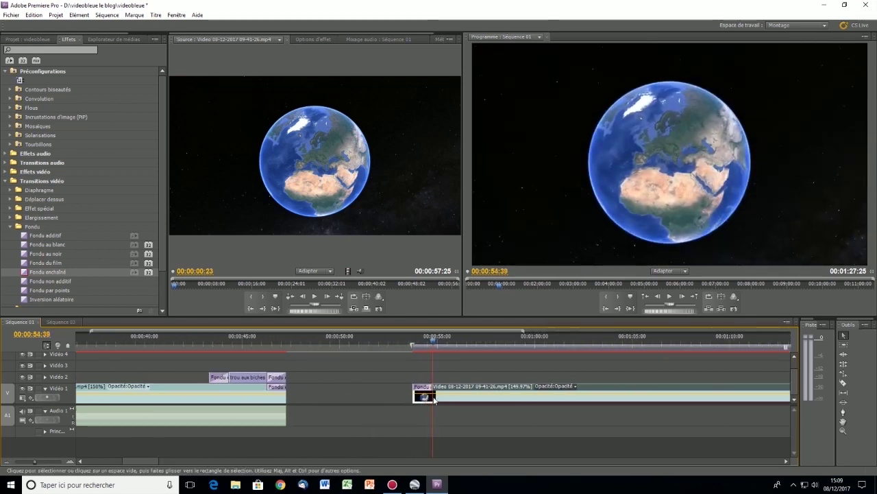
Move the flight clip slightly earlier on Video 1 and replay it from just before its fade-in.
left_click_drag(434, 400, 423, 369)
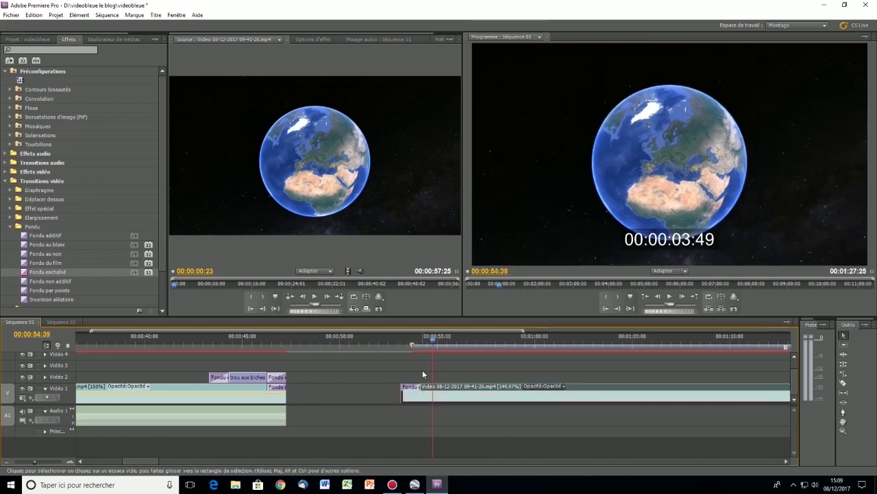
left_click(407, 340)
left_click_drag(407, 340, 393, 345)
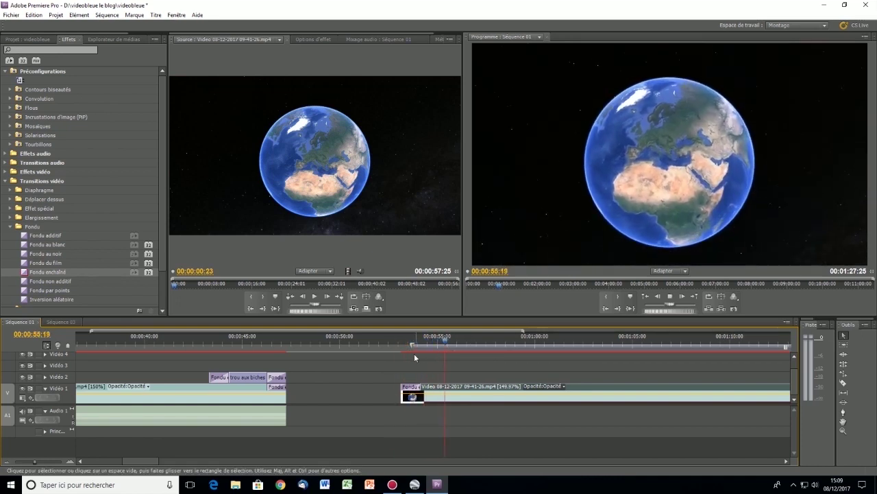
scroll(506, 360, "down", 3)
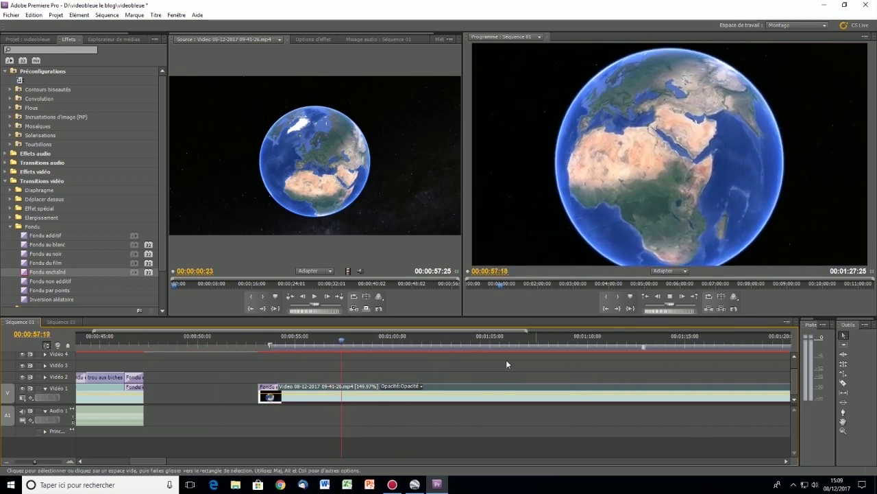
scroll(528, 334, "down", 3)
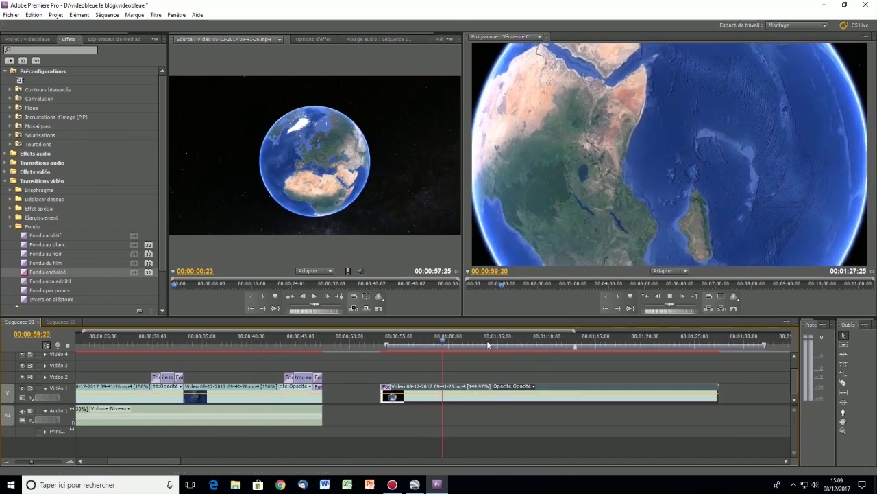
Place the "ile maurice" title on Video 2 at 00:01:04:12, above the view of the whole island.
left_click_drag(458, 341, 508, 344)
left_click_drag(520, 345, 491, 349)
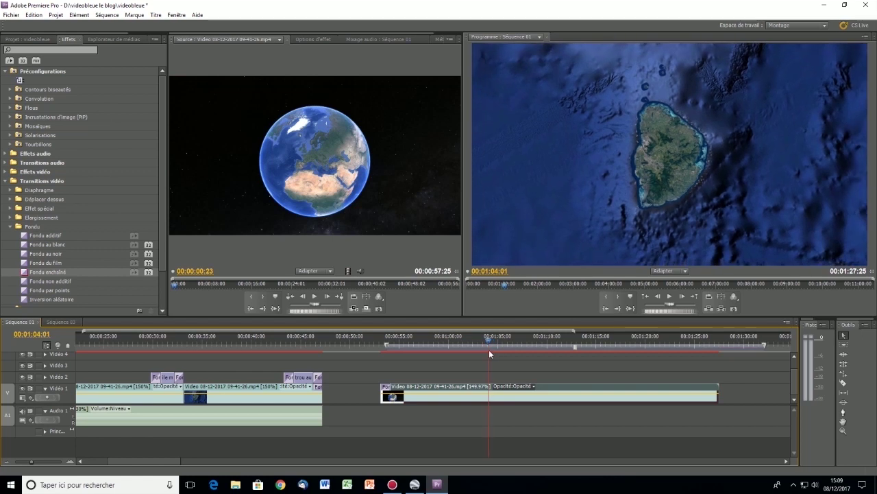
left_click(44, 41)
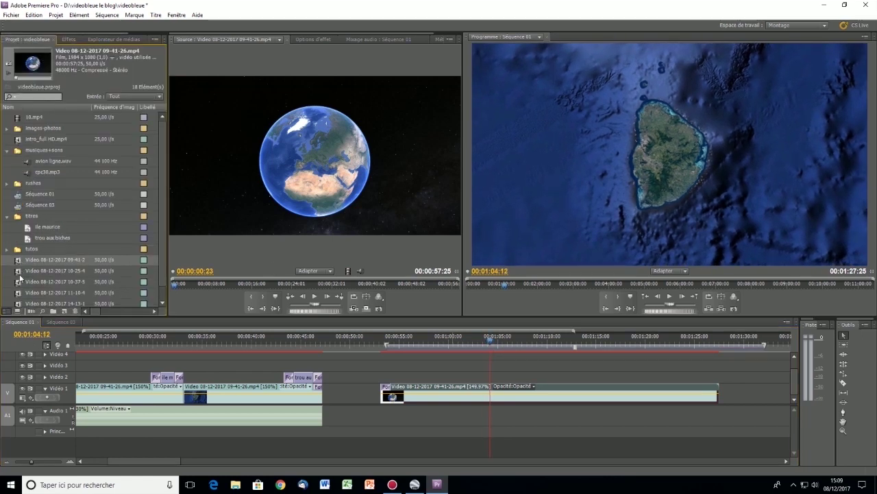
left_click(28, 226)
left_click_drag(29, 231, 499, 378)
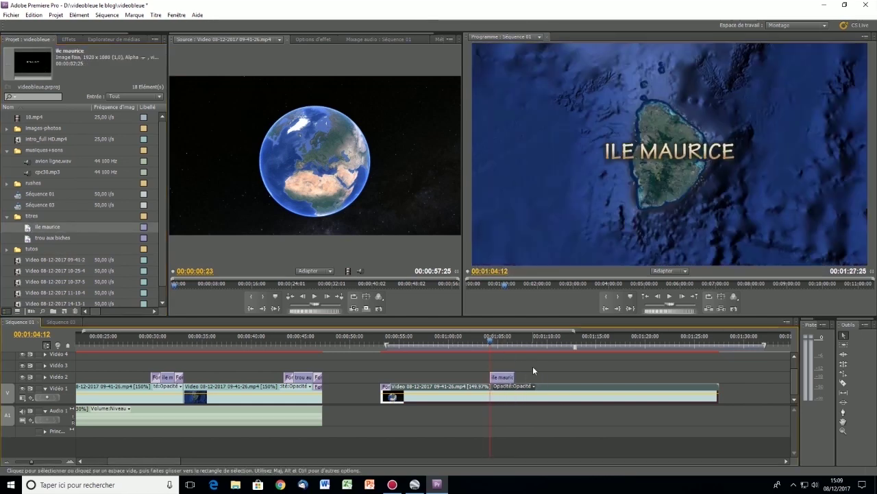
Apply the "Fondu enchaîné" transition to the start of the new "ile maurice" title and preview its fade-in.
left_click(70, 39)
left_click_drag(286, 336, 493, 378)
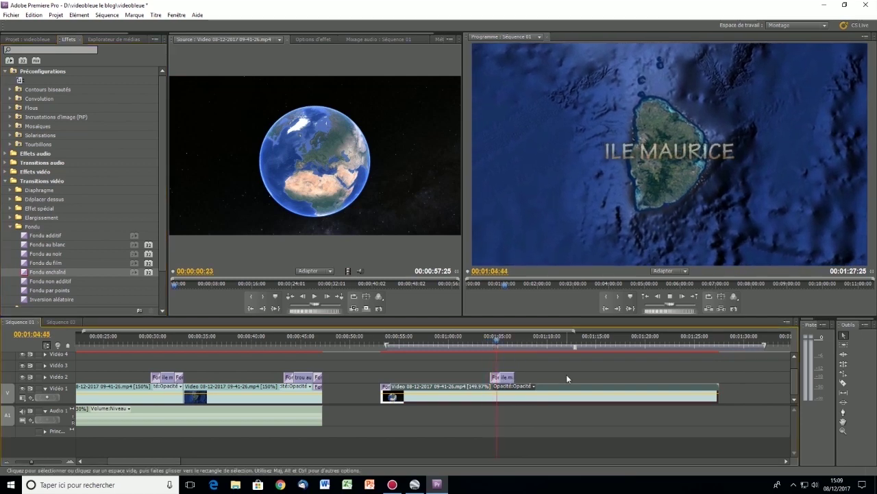
left_click(483, 341)
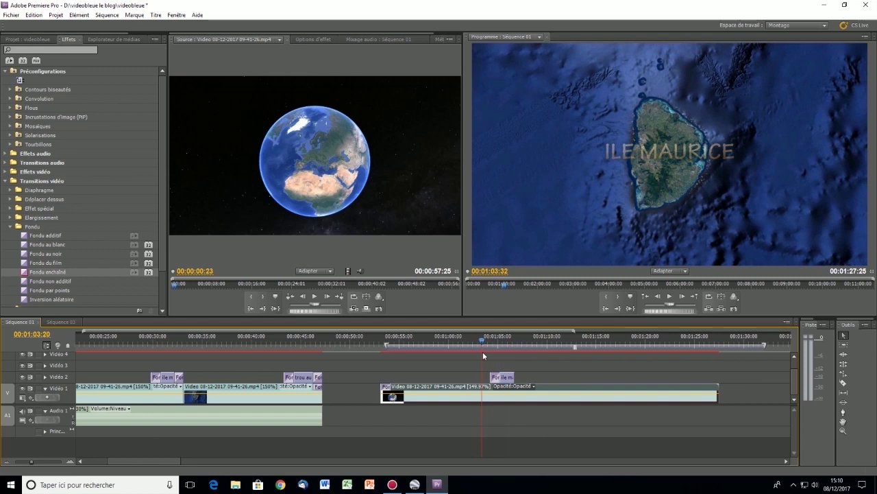
key("space")
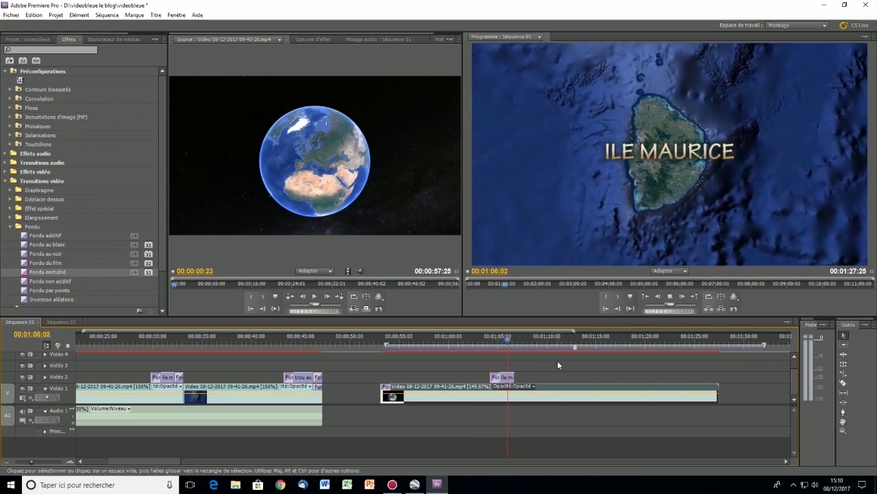
key("space")
Lengthen the end of the "ile maurice" title slightly, then apply "Fondu enchaîné" to that end and preview the fade-out.
left_click_drag(519, 378, 523, 377)
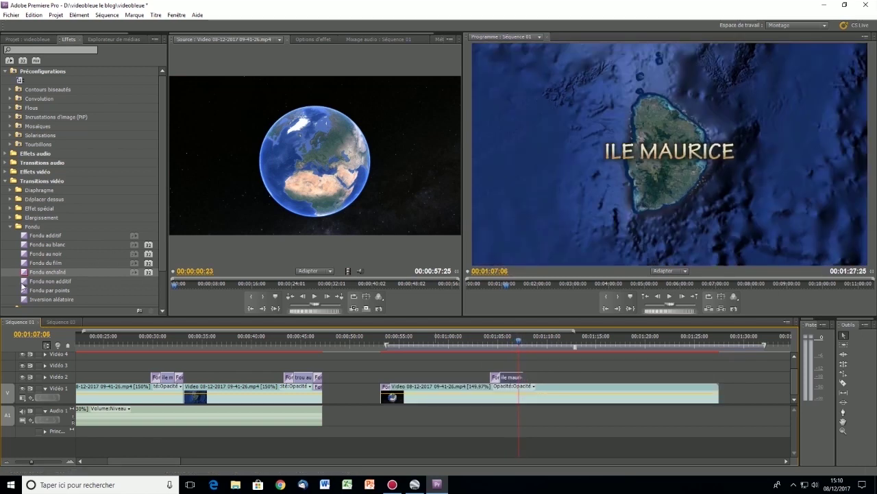
left_click_drag(24, 276, 521, 379)
left_click(487, 341)
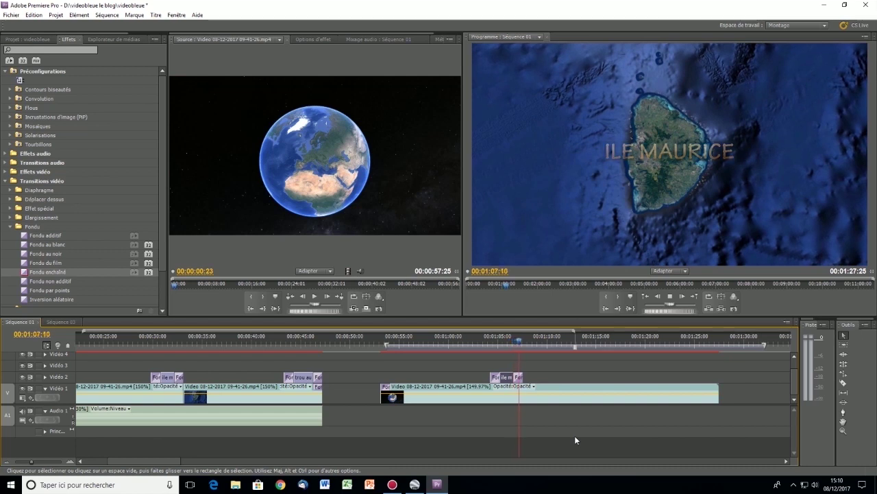
key("space")
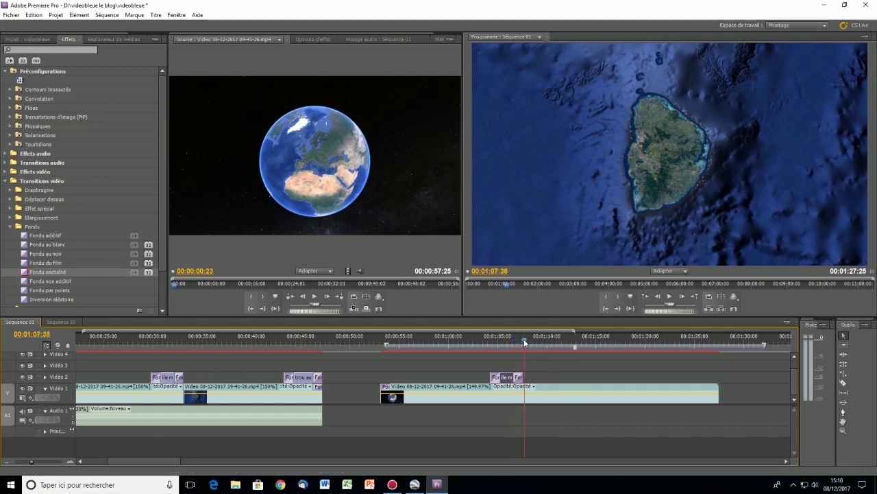
Cut the flight clip at 00:01:11:01, remove the footage between the title's end and the cut, and preview the closed join.
left_click_drag(525, 342, 558, 340)
key("c")
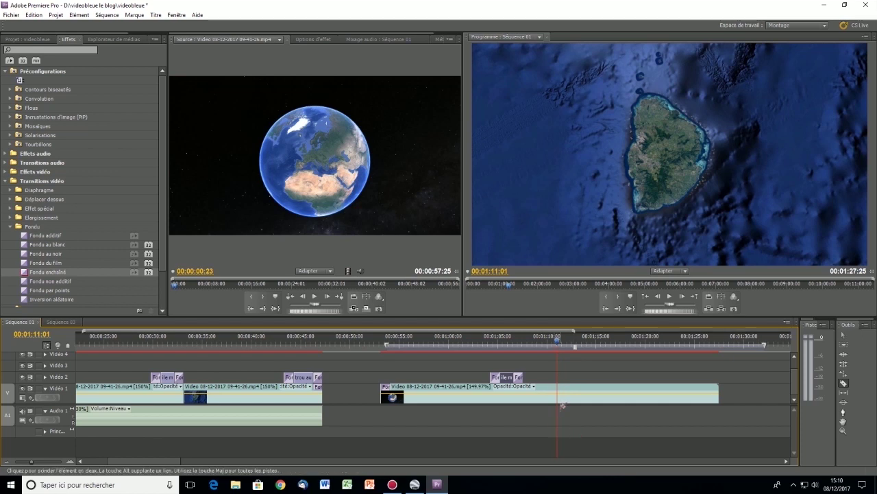
left_click(558, 392)
key("v")
mouse_move(555, 388)
left_mouse_down()
mouse_move(524, 388)
mouse_move(573, 391)
mouse_move(539, 392)
left_mouse_up()
left_click(510, 337)
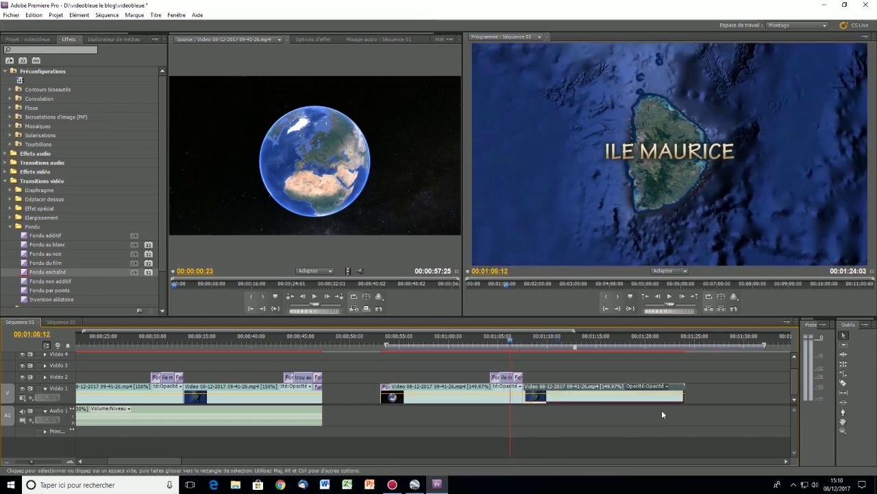
key("space")
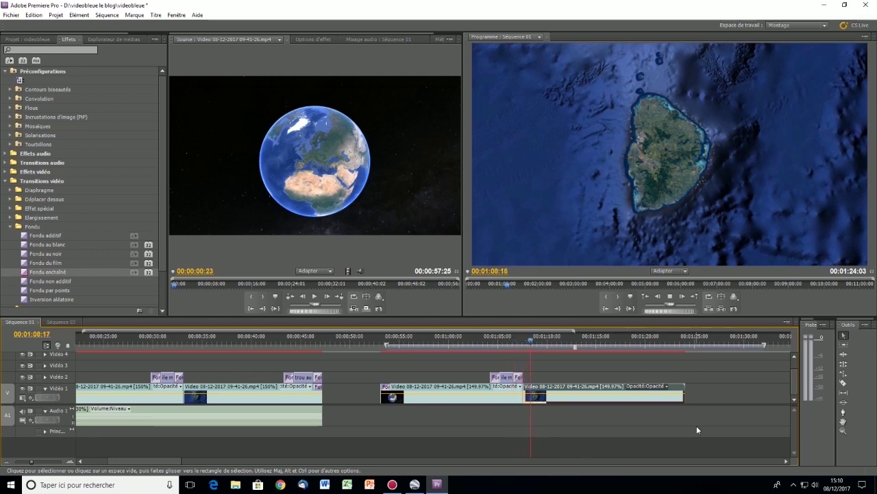
key("space")
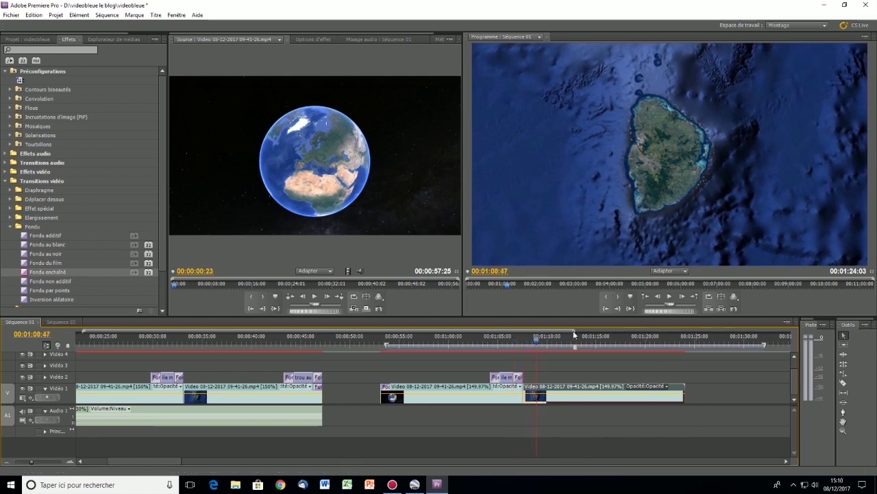
Trim the second clip part's beginning up to 00:01:08:25, slide it back against the first part, and replay the join.
key("equal")
key("equal")
key("equal")
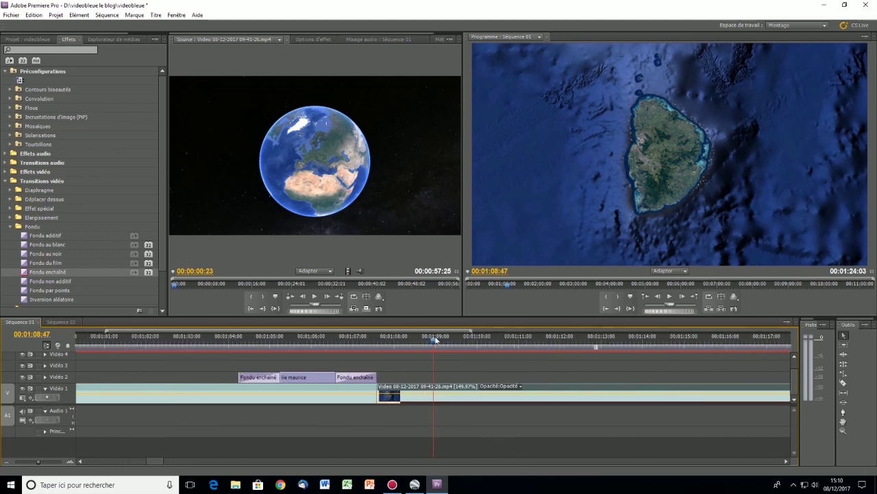
left_click_drag(434, 343, 415, 350)
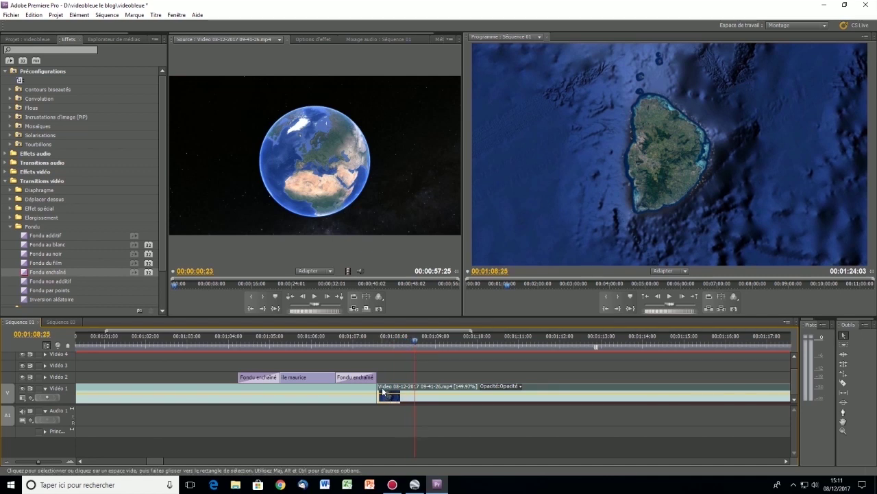
left_click_drag(379, 392, 418, 395)
left_click_drag(585, 389, 547, 392)
left_click(328, 339)
key("space")
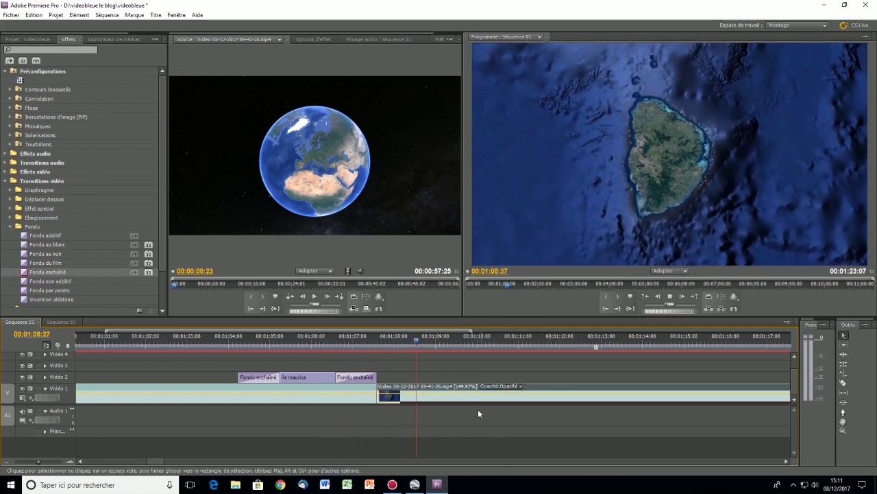
Place the "trou aux biches" title on Video 2 at 00:01:18:00, above the final coastal view.
key("minus")
key("minus")
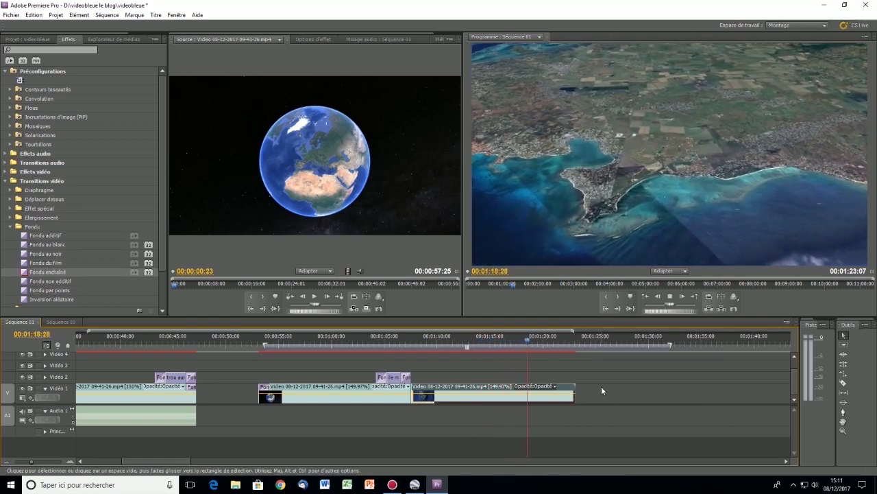
left_click(532, 342)
left_click_drag(532, 342, 522, 341)
left_click(29, 39)
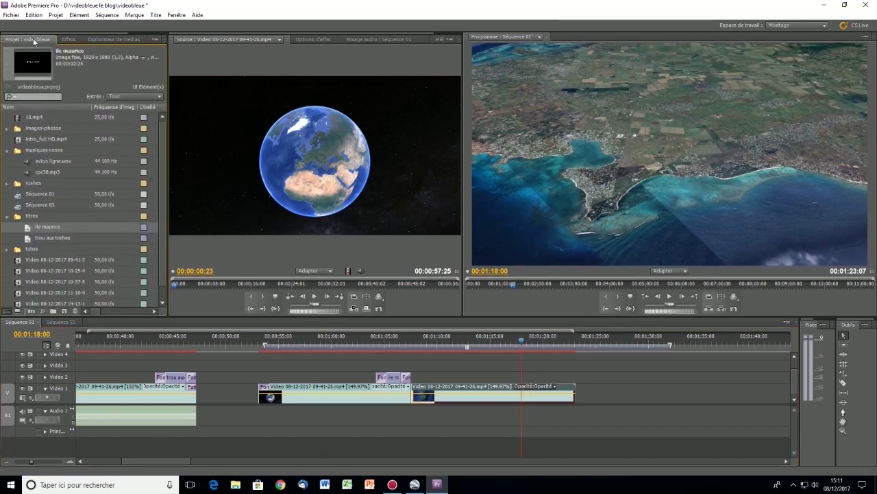
left_click_drag(31, 239, 412, 364)
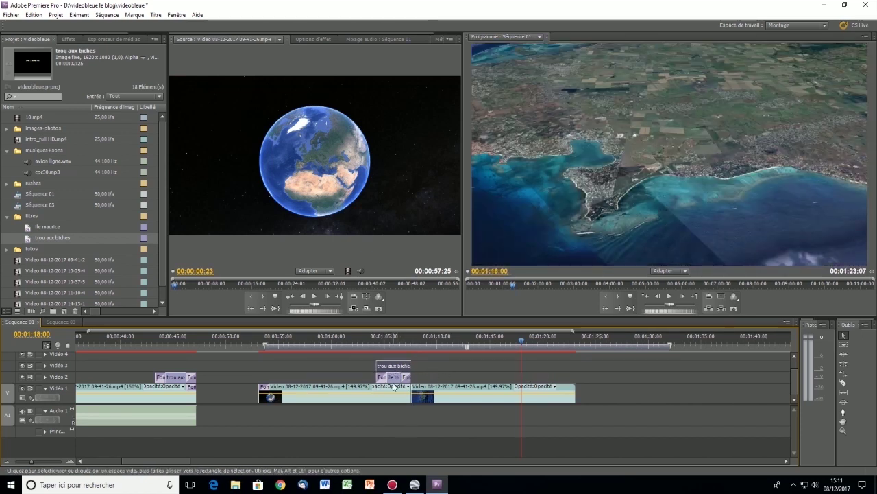
left_click_drag(396, 366, 555, 376)
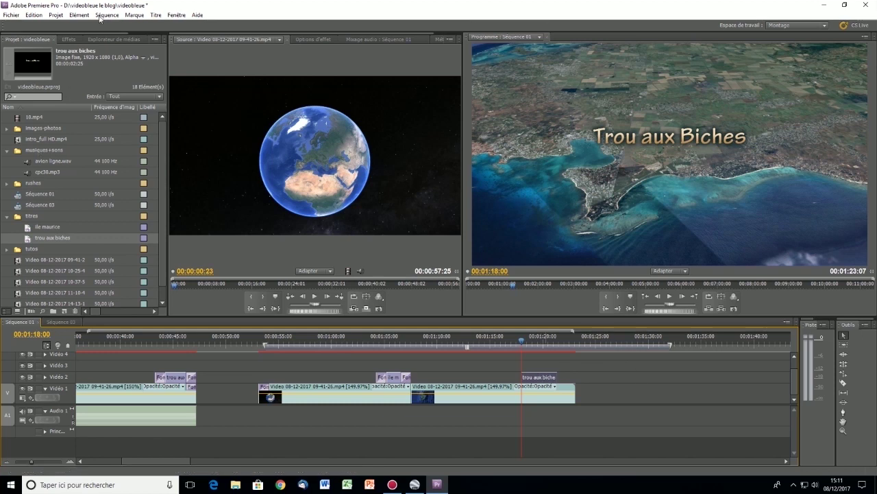
Apply the "Fondu enchaîné" transition to both the start and the end of the new "trou aux biches" title.
left_click(69, 39)
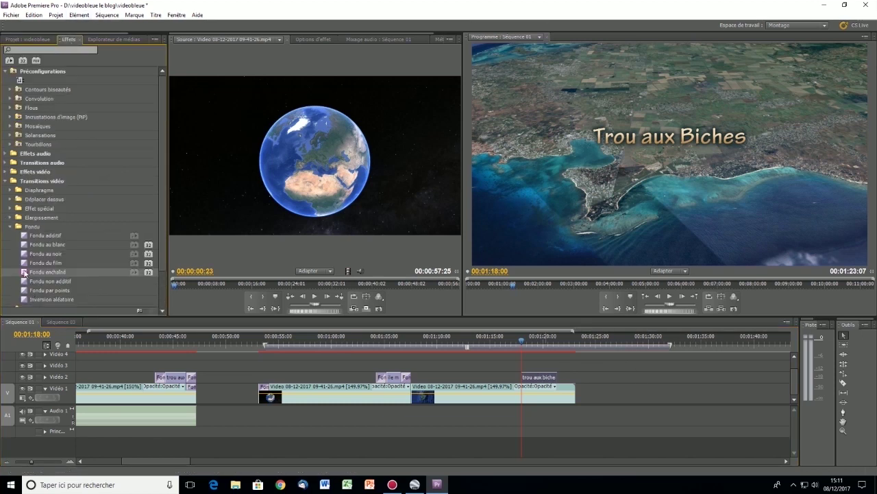
left_click_drag(135, 308, 526, 378)
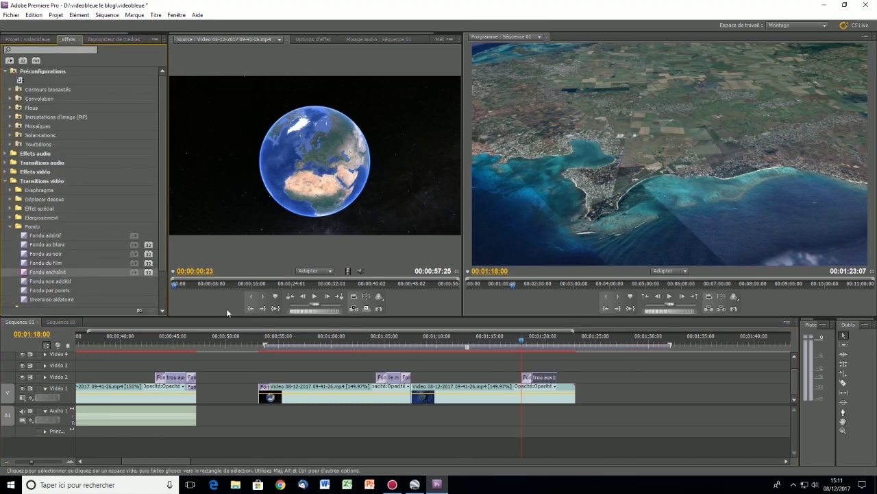
left_click_drag(25, 273, 341, 371)
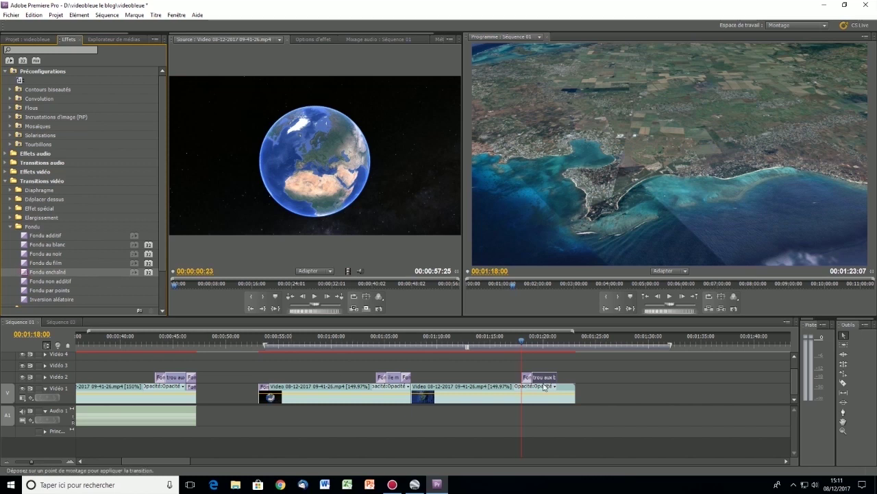
left_click_drag(554, 381, 555, 381)
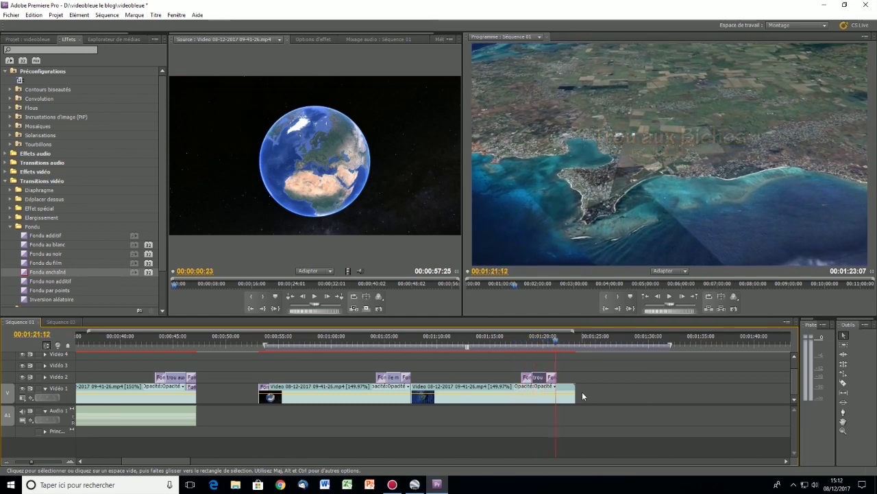
Trim the end of the last flight clip to the end of the "trou aux biches" title and scrub back through the flight.
left_click_drag(553, 338, 548, 338)
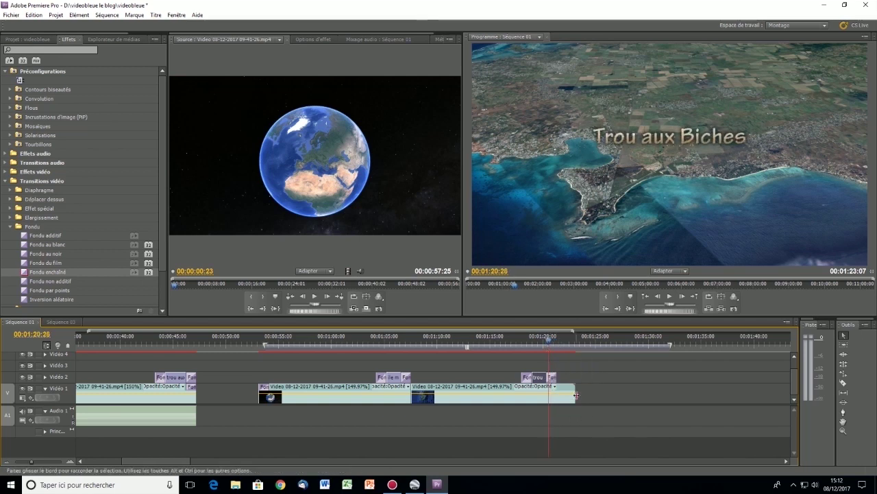
left_click_drag(575, 389, 556, 388)
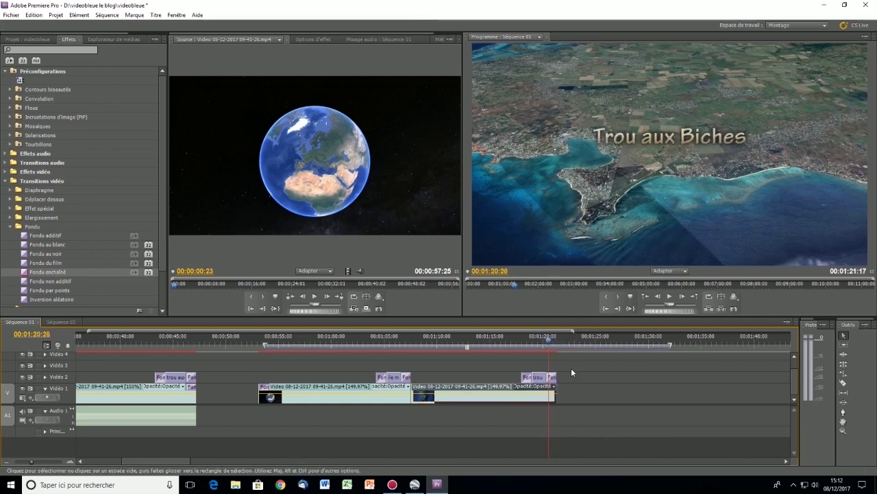
left_click_drag(547, 344, 502, 350)
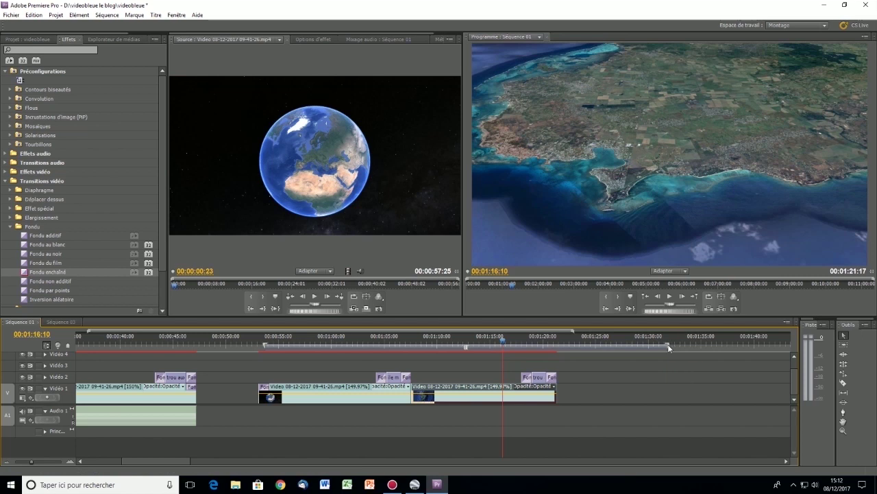
left_click(513, 341)
left_click_drag(513, 341, 258, 369)
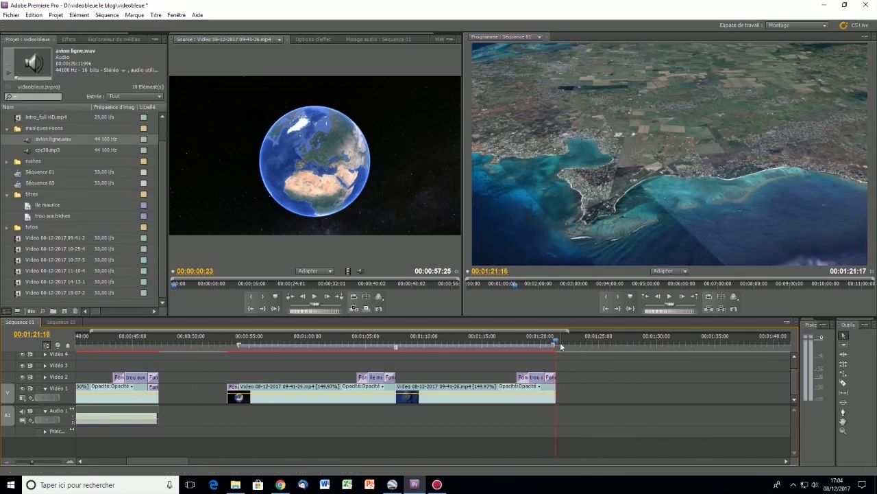
Show both flight montages in the timeline and place the playhead at 00:00:52:39, just before the second one.
left_click_drag(556, 342, 162, 365)
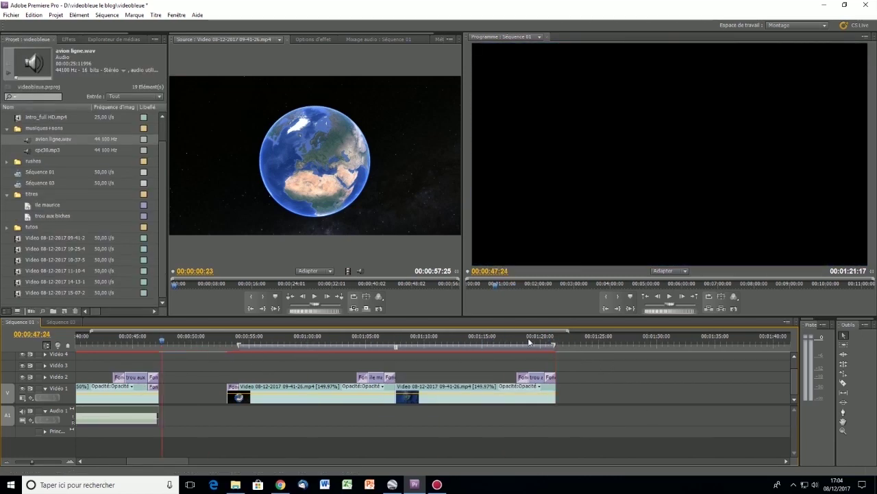
key("minus")
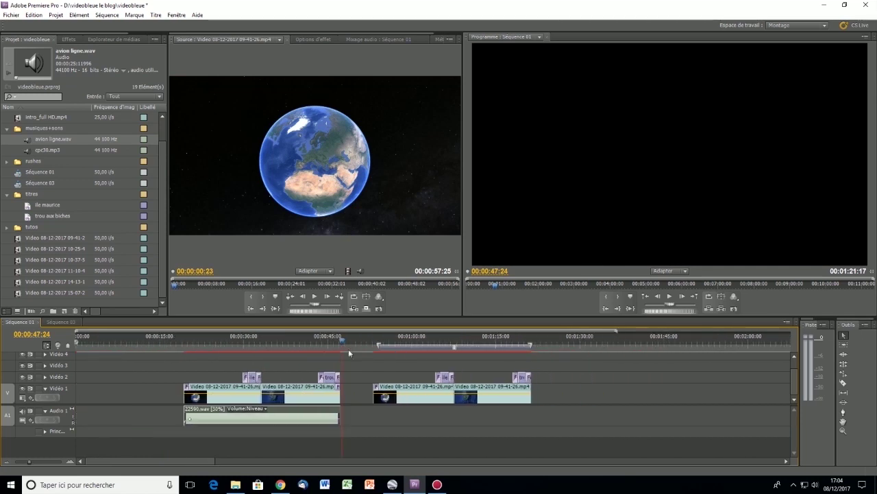
left_click_drag(342, 339, 371, 357)
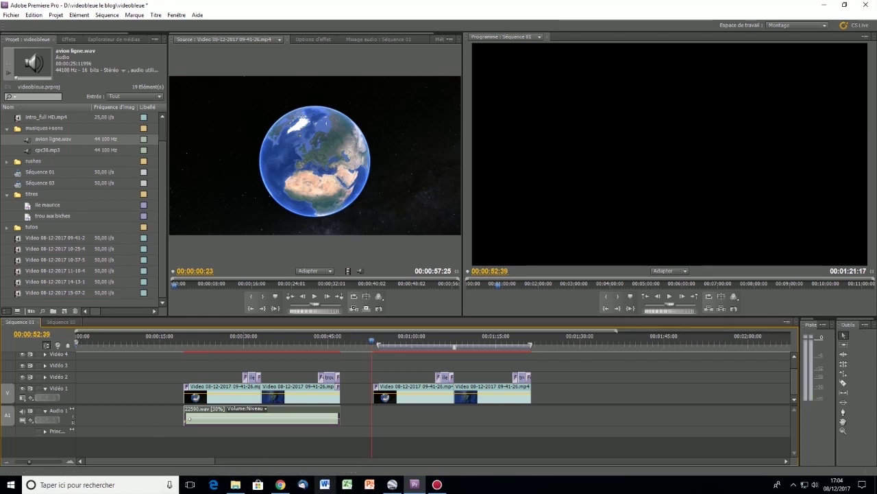
Watch the exported tuto video from the Données+export (E:) drive in VLC and return to the Premiere Pro sequence.
left_click(235, 484)
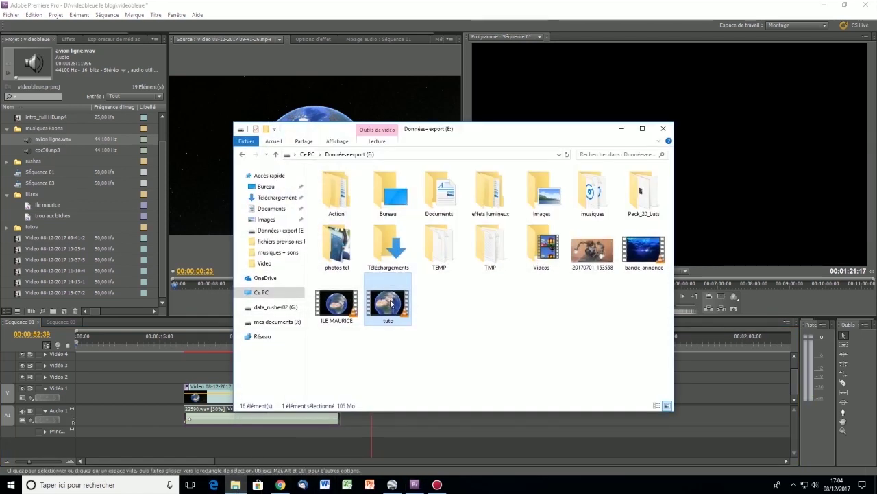
double_click(389, 302)
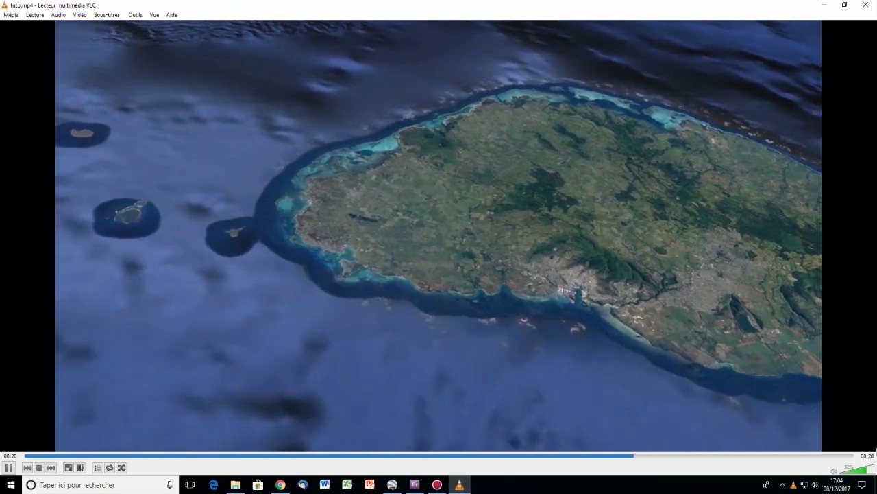
key("space")
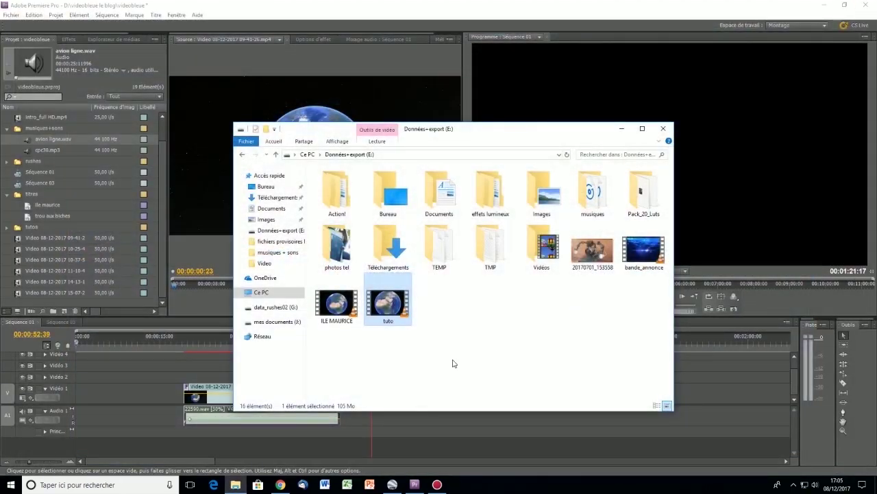
left_click(622, 131)
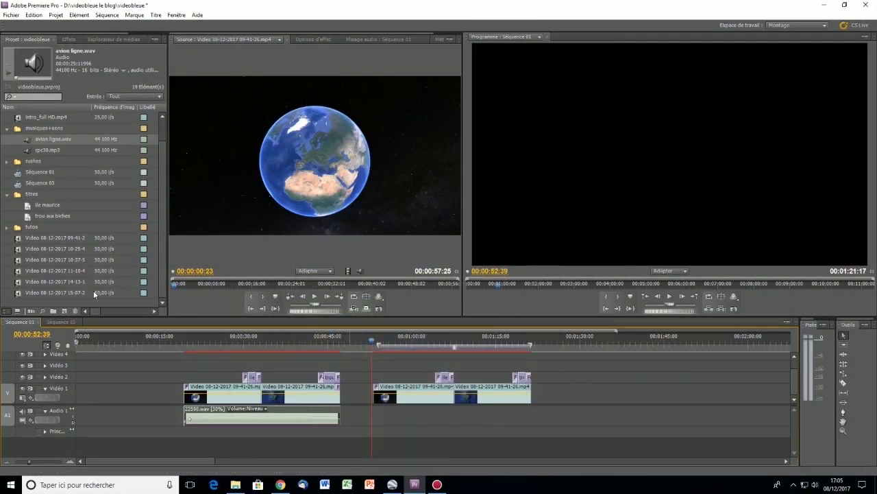
Place the avion ligne.wav sound on Audio 1 at the start of the second flight montage.
left_click_drag(26, 142, 374, 420)
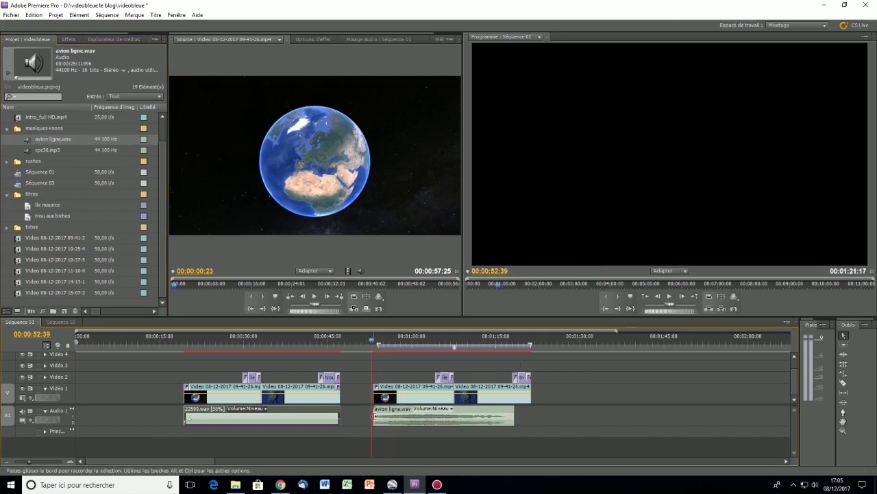
left_click(371, 342)
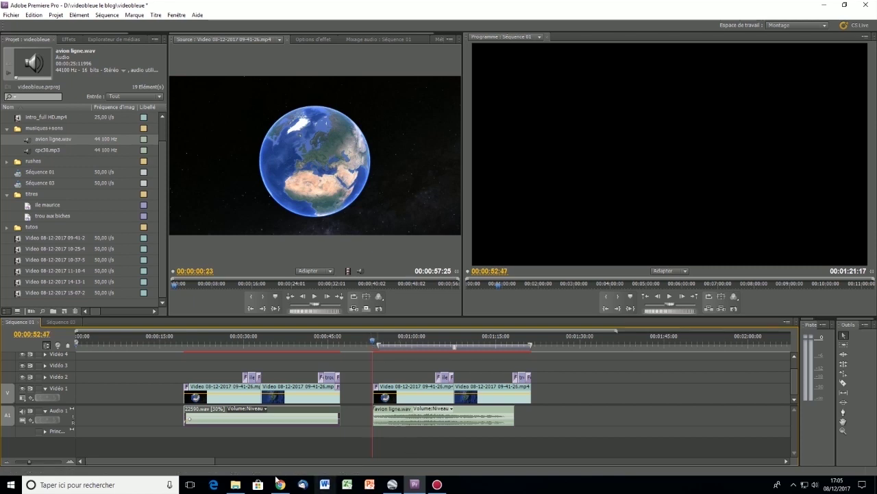
Switch to Chrome, browse the airplane sounds on universal-soundbank.com, preview 22590.wav and close the browser.
left_click(279, 484)
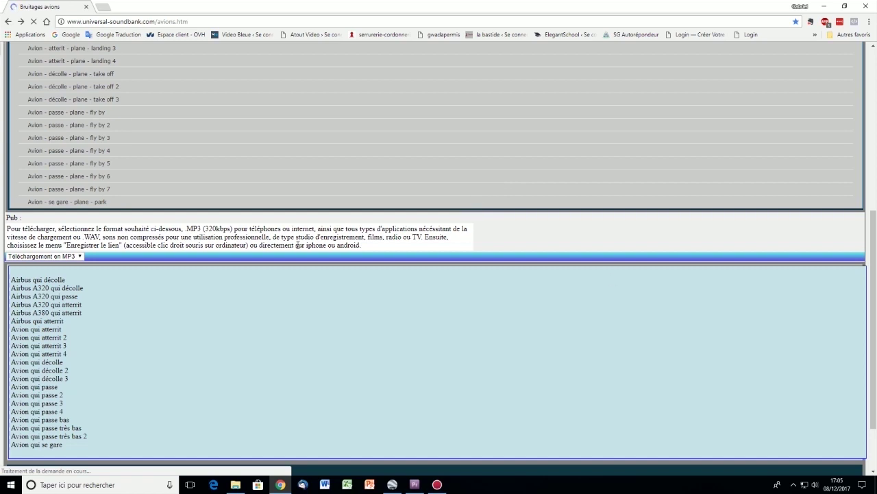
scroll(207, 255, "up", 5)
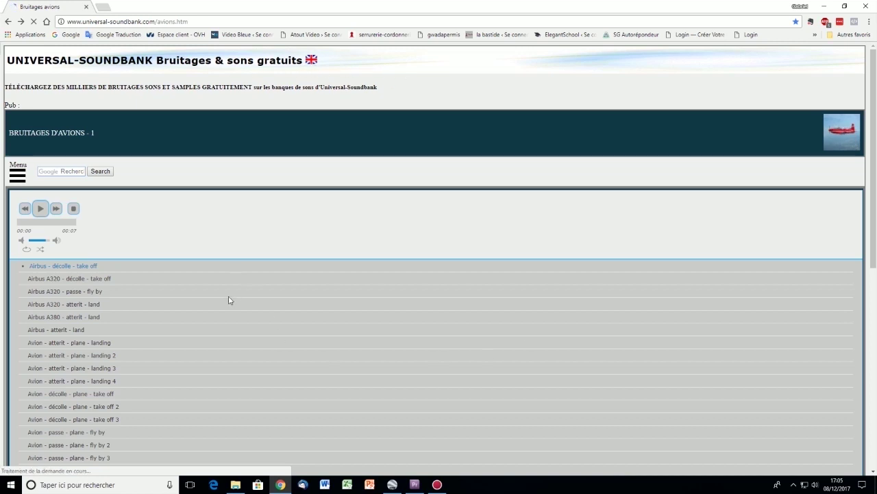
scroll(157, 310, "down", 4)
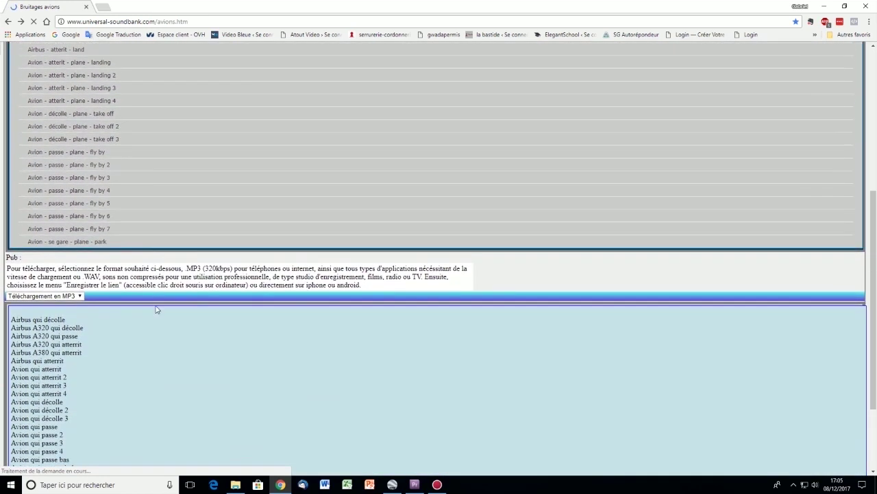
scroll(157, 309, "down", 2)
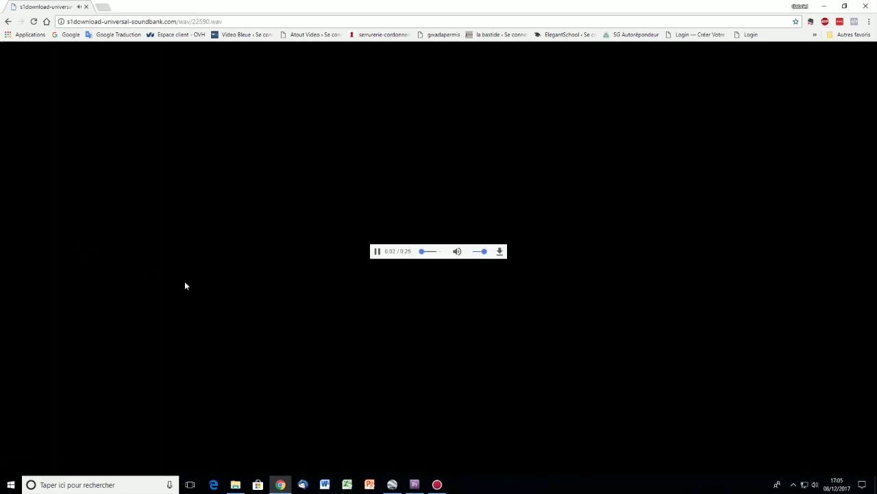
left_click(372, 252)
left_click(868, 7)
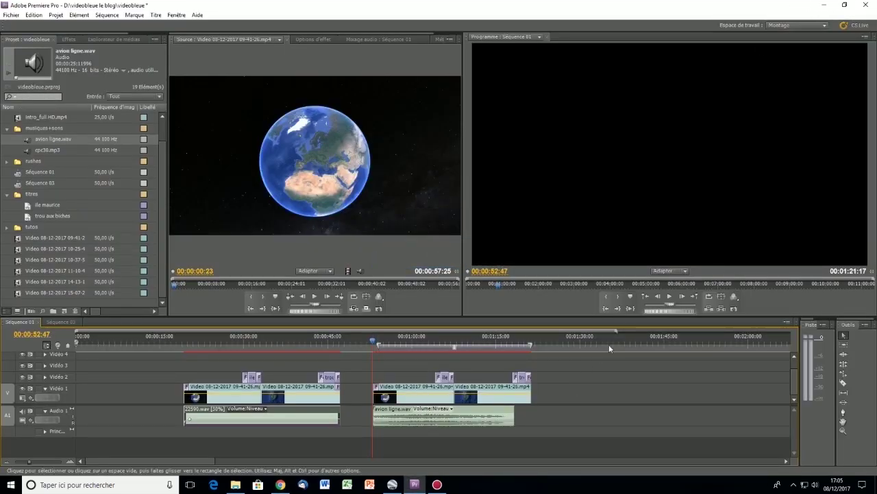
Set the speed of the avion ligne.wav clip under the second flight montage to 30%.
key("equal")
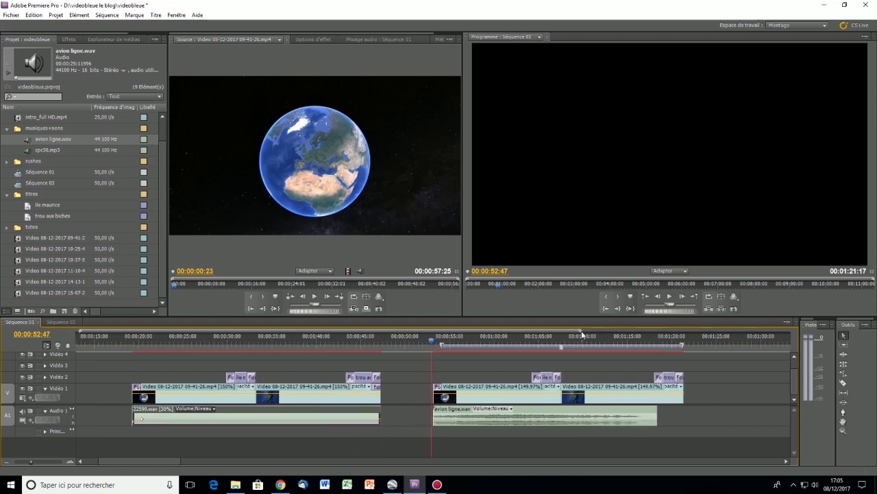
left_click(435, 340)
left_click_drag(435, 345, 435, 340)
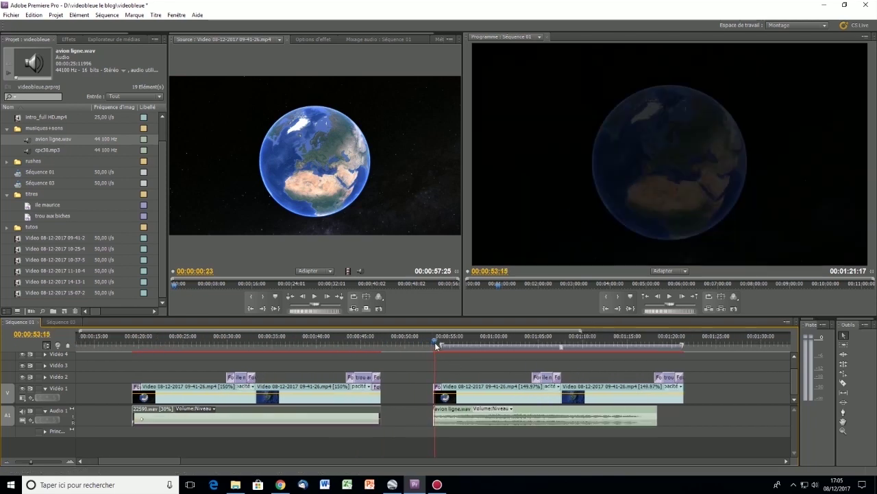
left_click(513, 421)
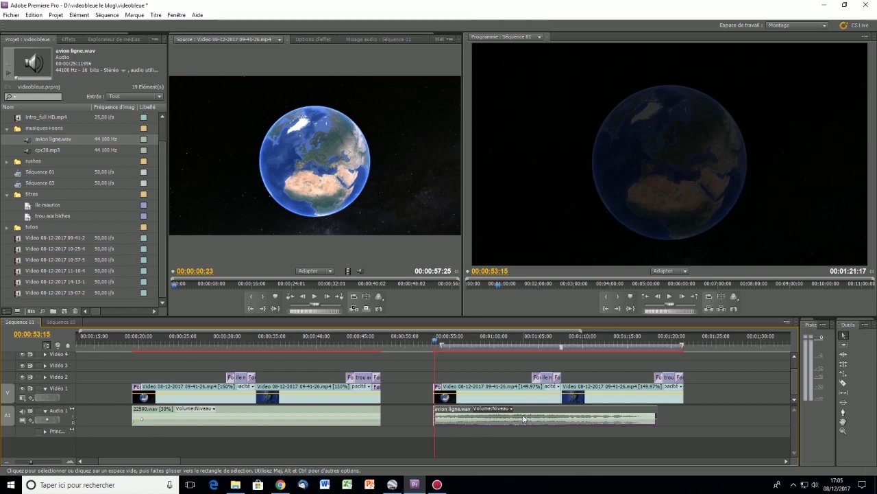
right_click(523, 418)
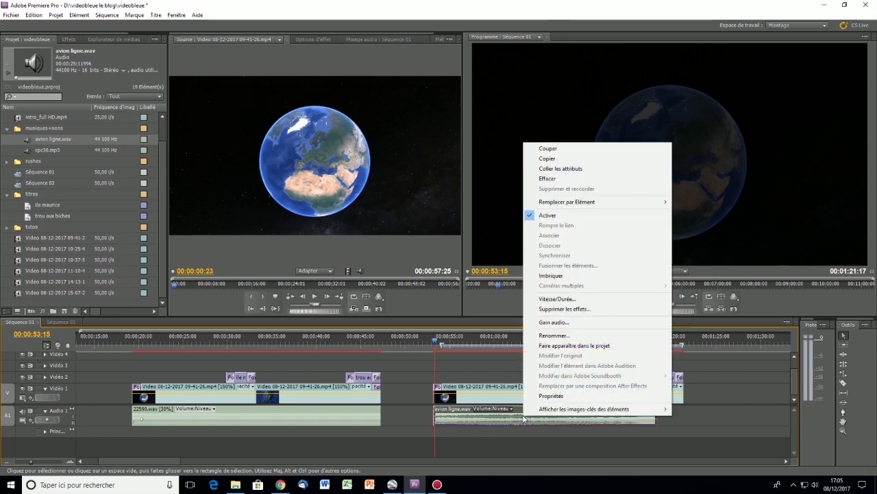
left_click(558, 299)
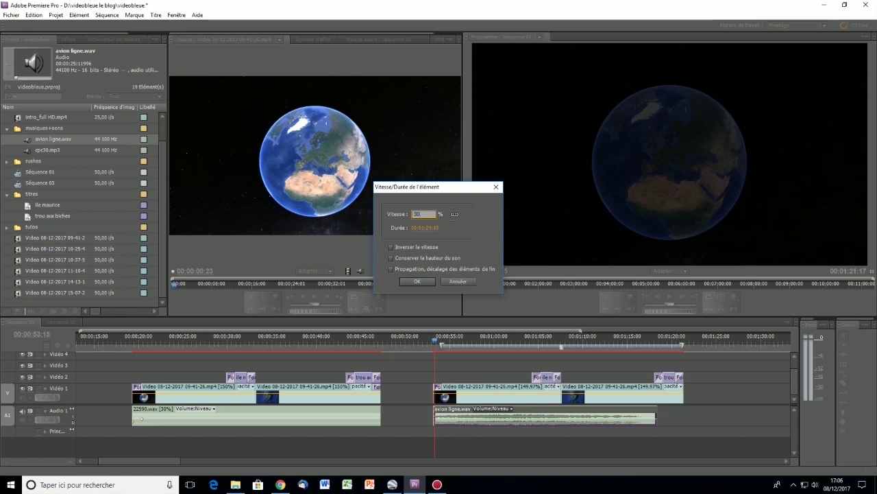
left_click(418, 281)
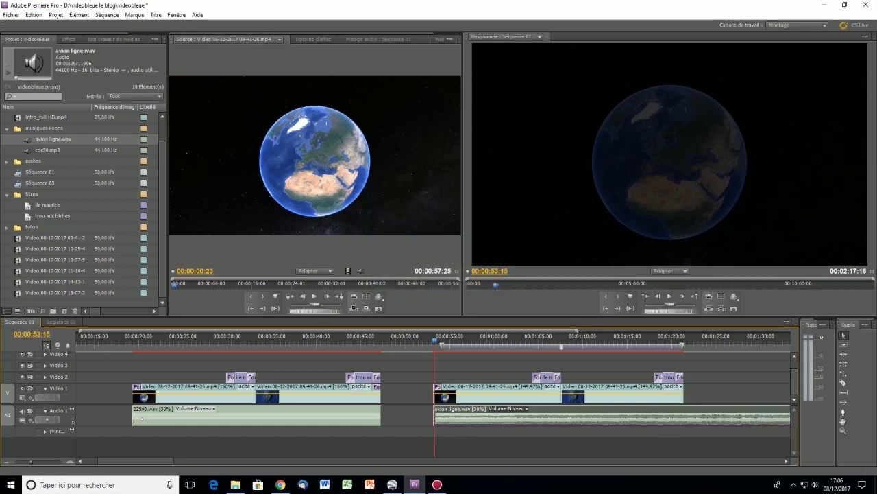
Trim the start of the slowed avion ligne.wav clip and shift it so both its ends match the second flight montage.
left_click_drag(137, 460, 174, 472)
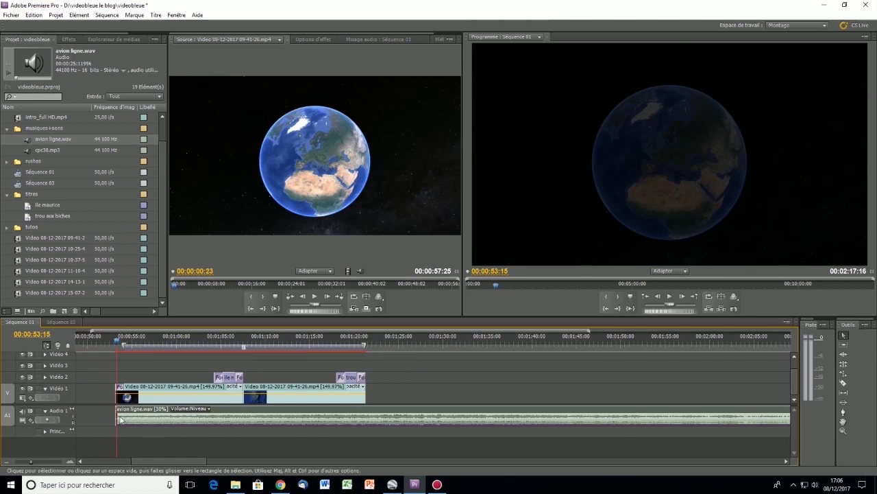
left_click_drag(119, 417, 609, 425)
left_click_drag(758, 417, 258, 425)
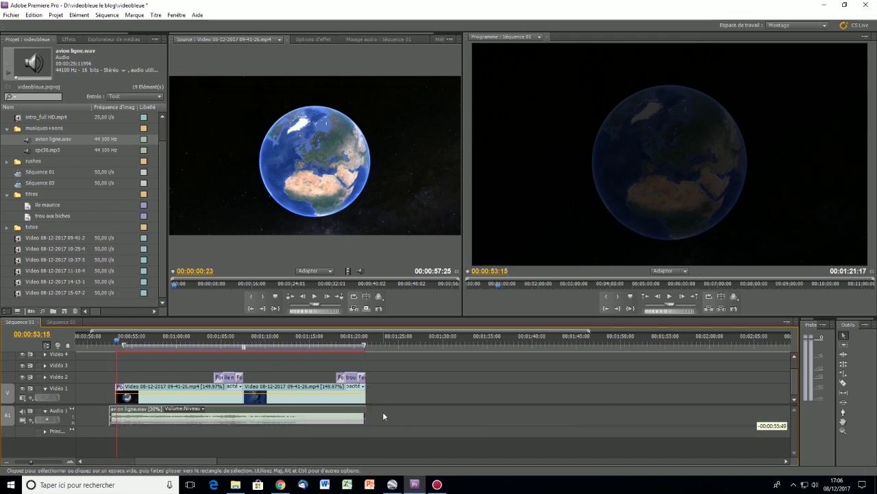
scroll(200, 464, "up", 3)
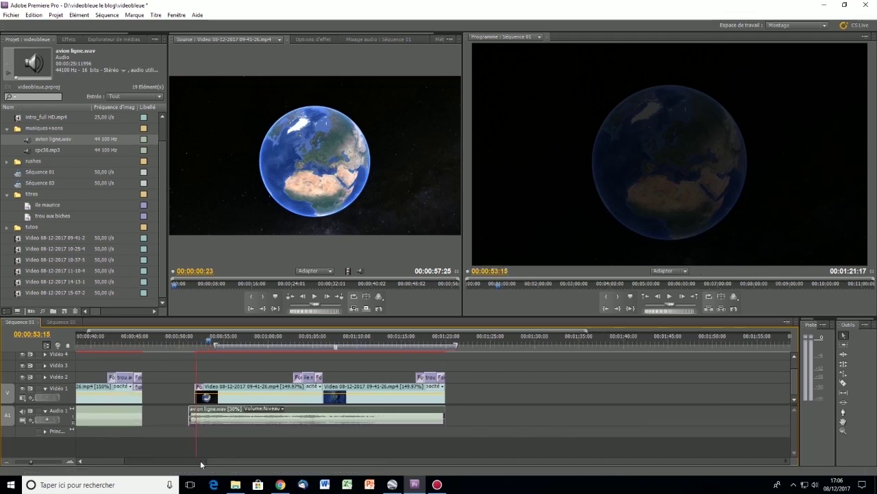
scroll(200, 460, "up", 3)
left_click_drag(309, 413, 315, 413)
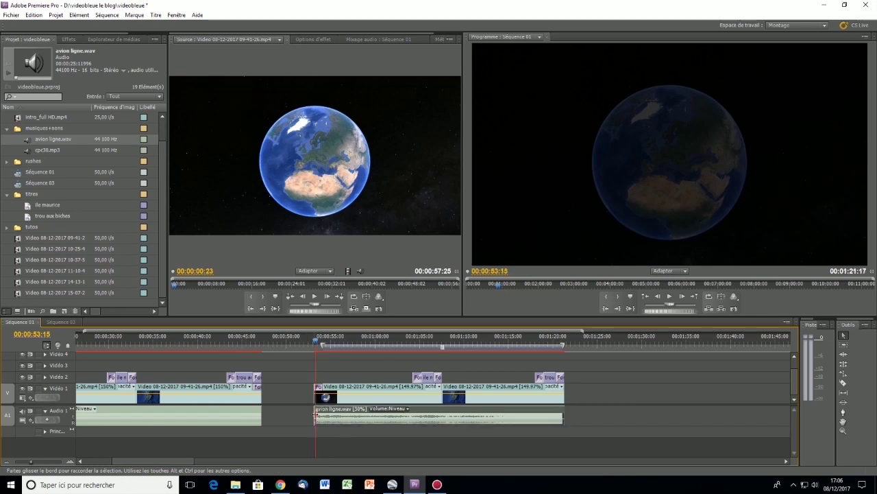
Set the audio gain of the avion ligne.wav clip to -20 dB.
right_click(452, 418)
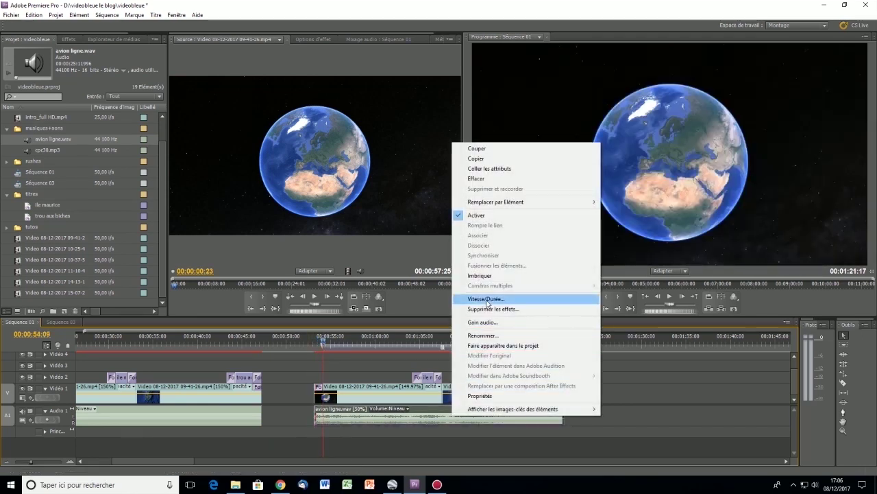
left_click(481, 321)
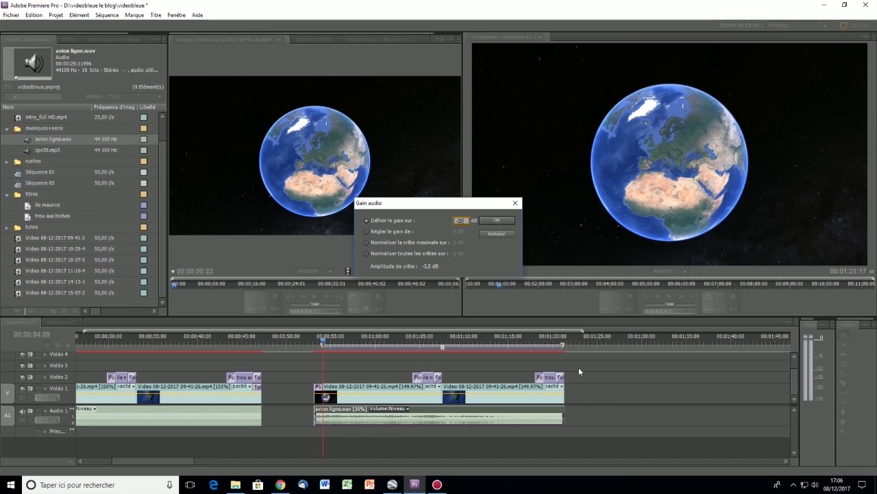
left_click(503, 220)
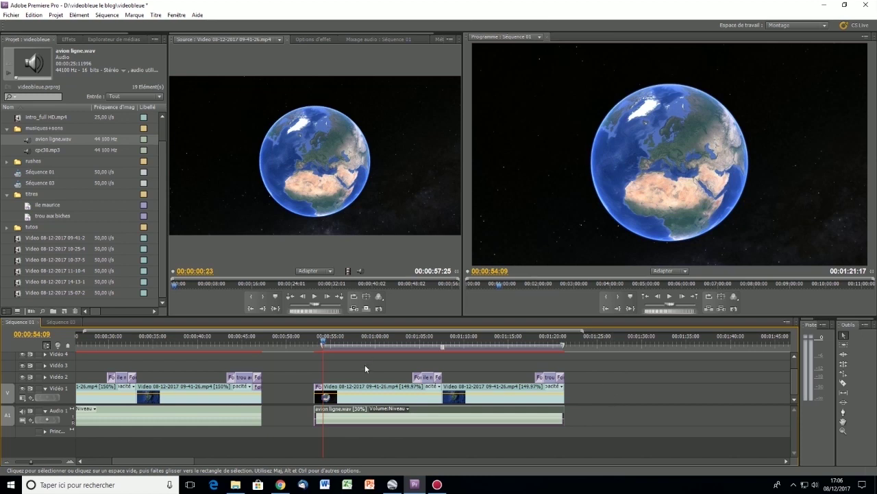
Play the second flight montage from its start to check the sound, and return the playhead to 00:00:52:48.
left_click(317, 344)
key("space")
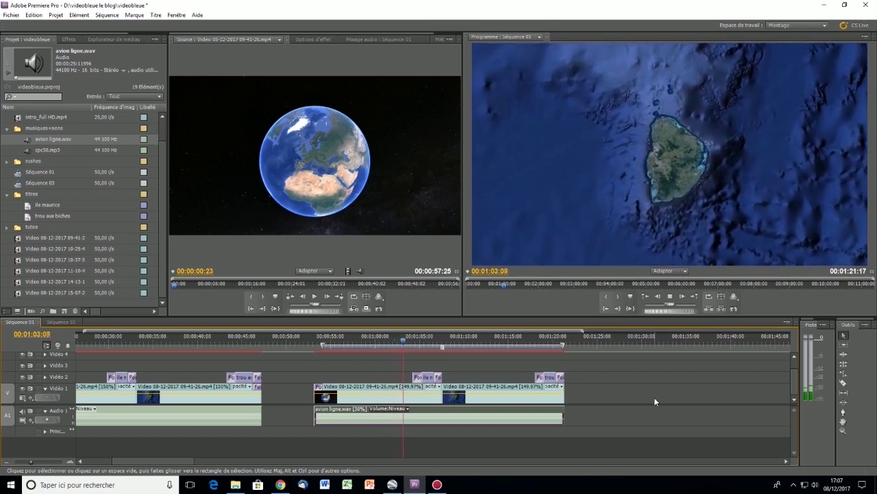
key("space")
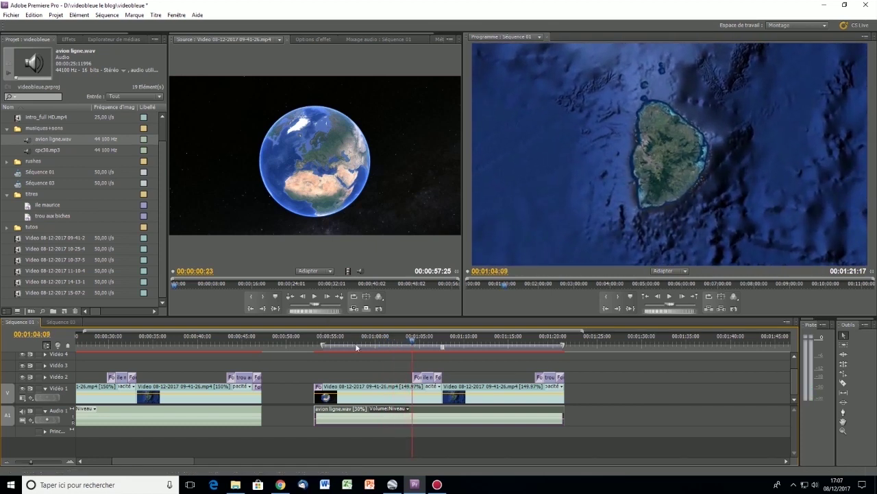
left_click_drag(411, 345, 310, 369)
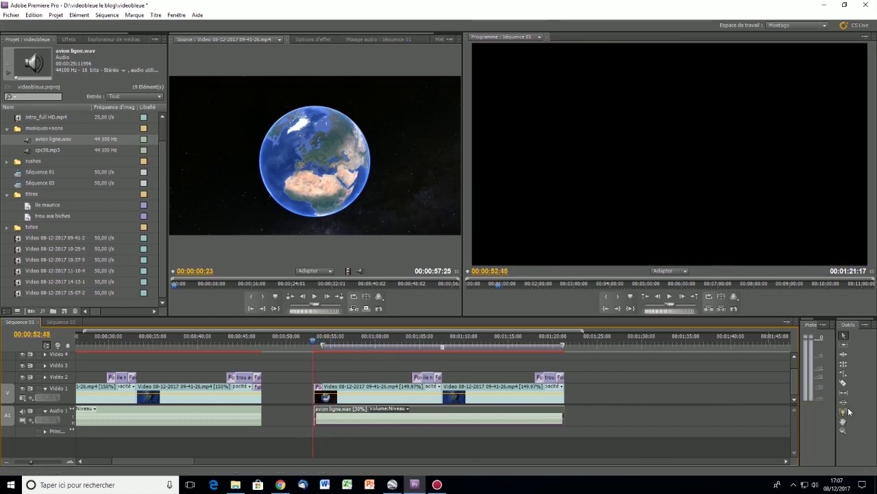